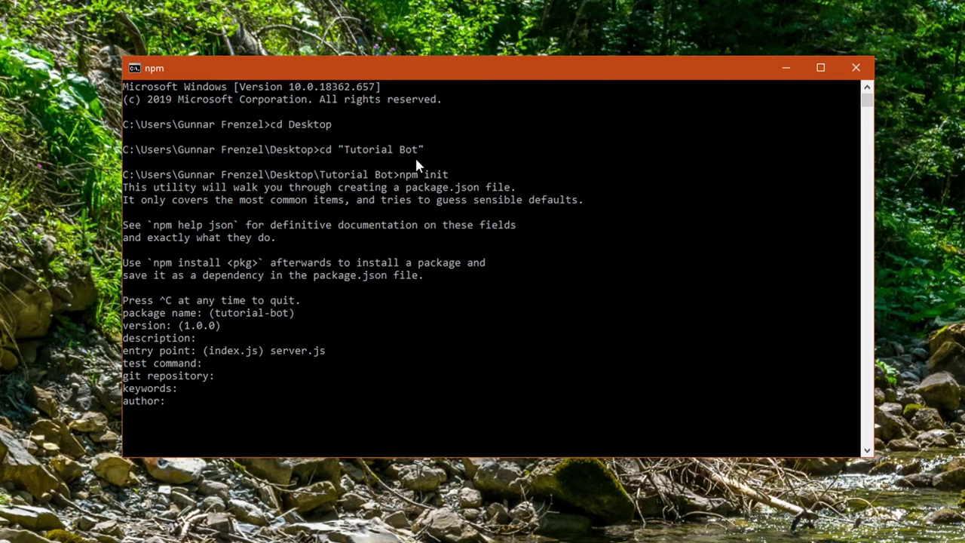
Complete the npm package setup by entering the author, accepting the default ISC license and confirming the package.json contents.
{"action": "type", "text": "radibor78lp.de"}
{"action": "key", "text": "Return"}
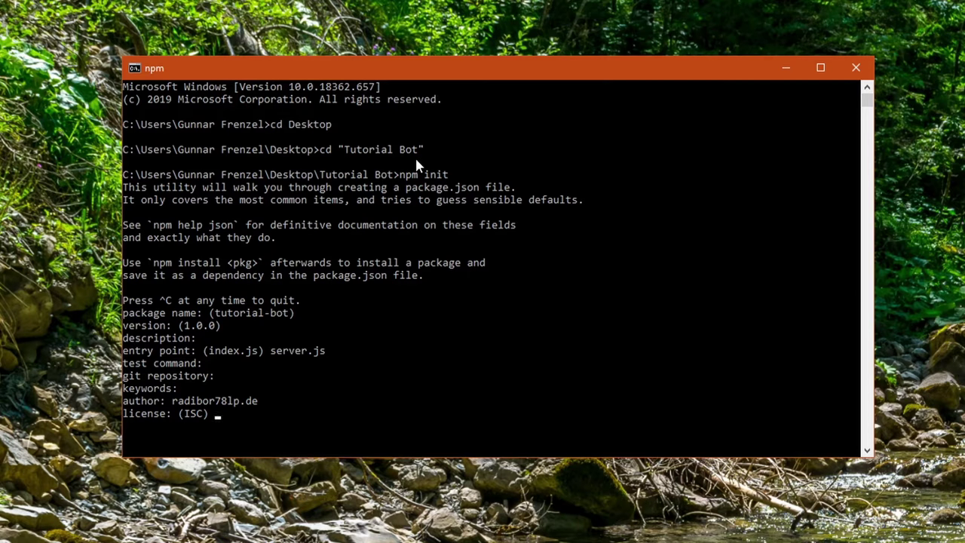
{"action": "type", "text": "bbbb"}
{"action": "key", "text": "Return"}
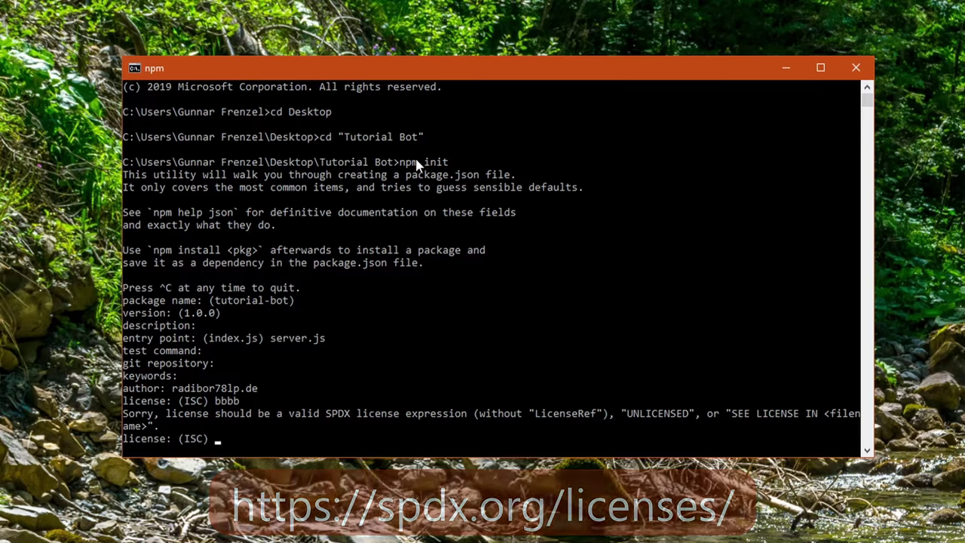
{"action": "key", "text": "Return"}
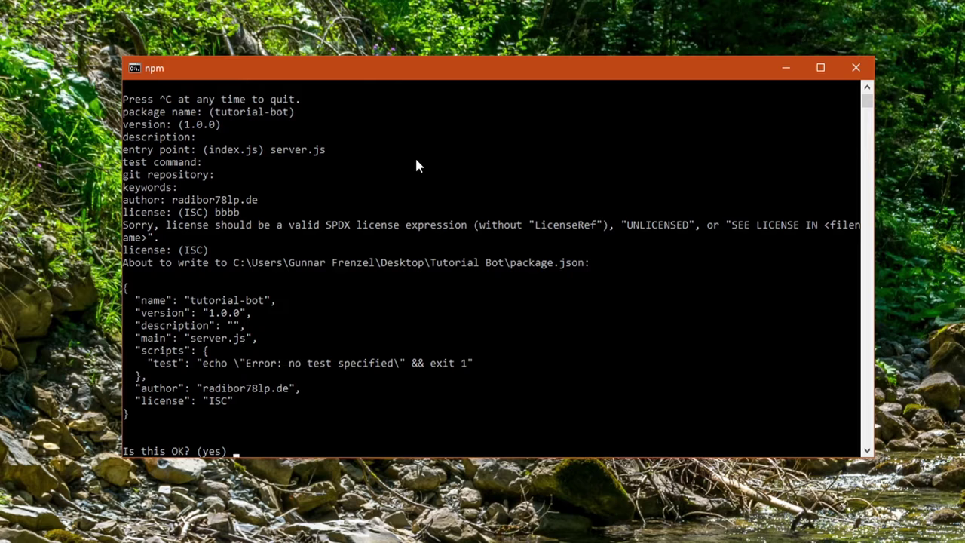
{"action": "key", "text": "Return"}
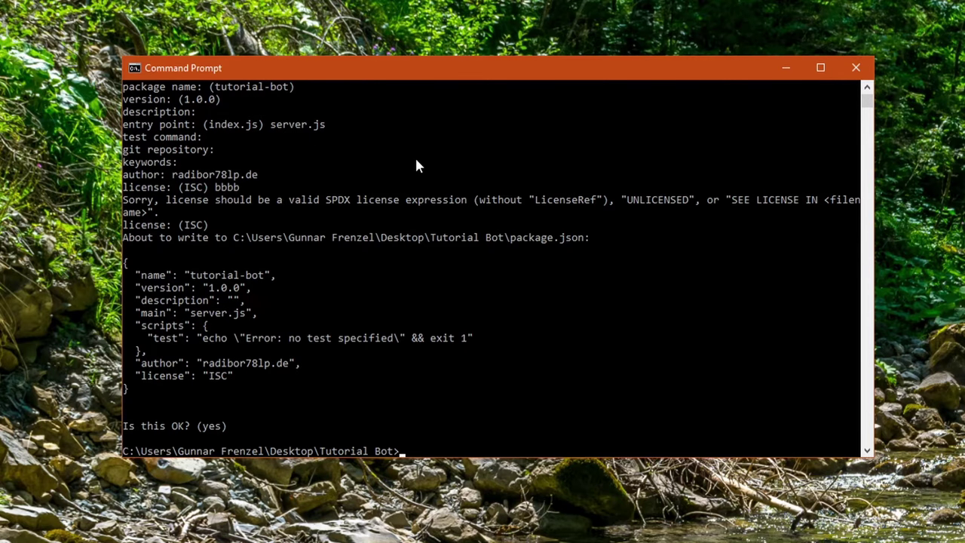
List the project folder's contents and inspect the version entry of package.json in Notepad.
{"action": "type", "text": "dir"}
{"action": "key", "text": "Return"}
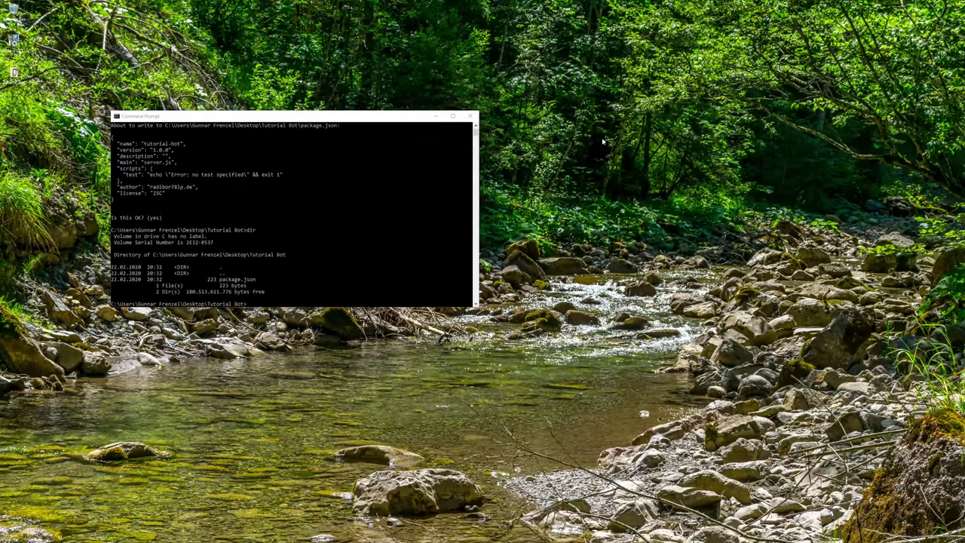
{"action": "key", "text": "alt+Tab"}
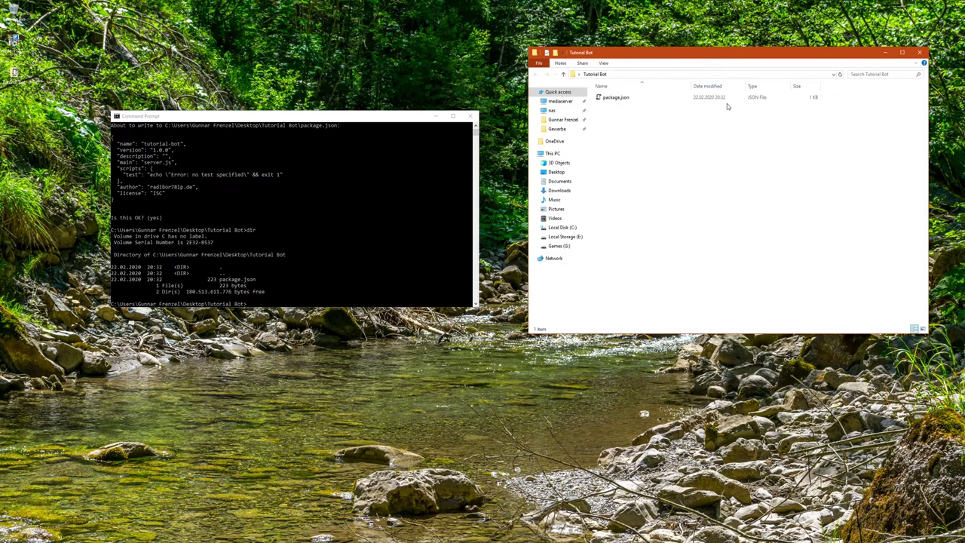
{"action": "right_click", "coordinate": [616, 99]}
{"action": "mouse_move", "coordinate": [678, 160]}
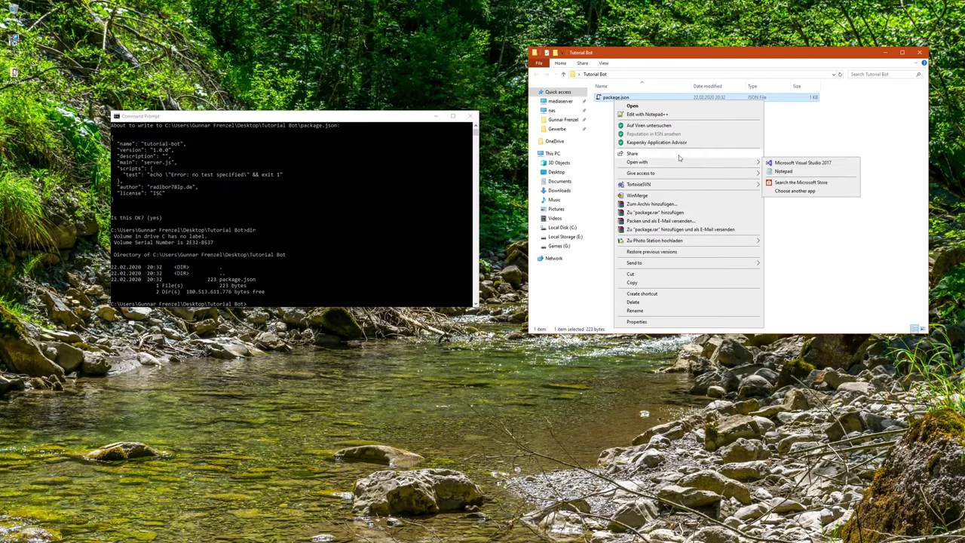
{"action": "left_click", "coordinate": [784, 171]}
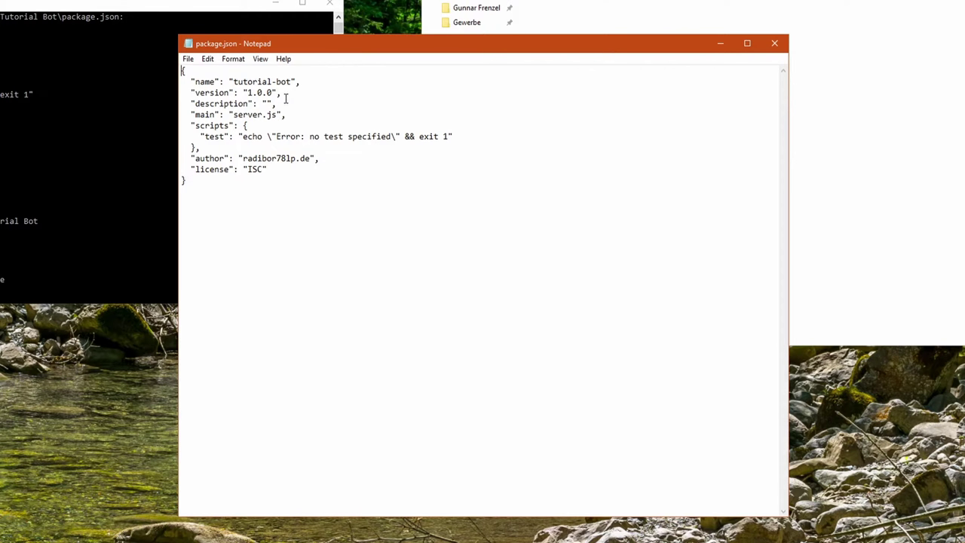
{"action": "left_click_drag", "start_coordinate": [248, 93], "coordinate": [277, 93]}
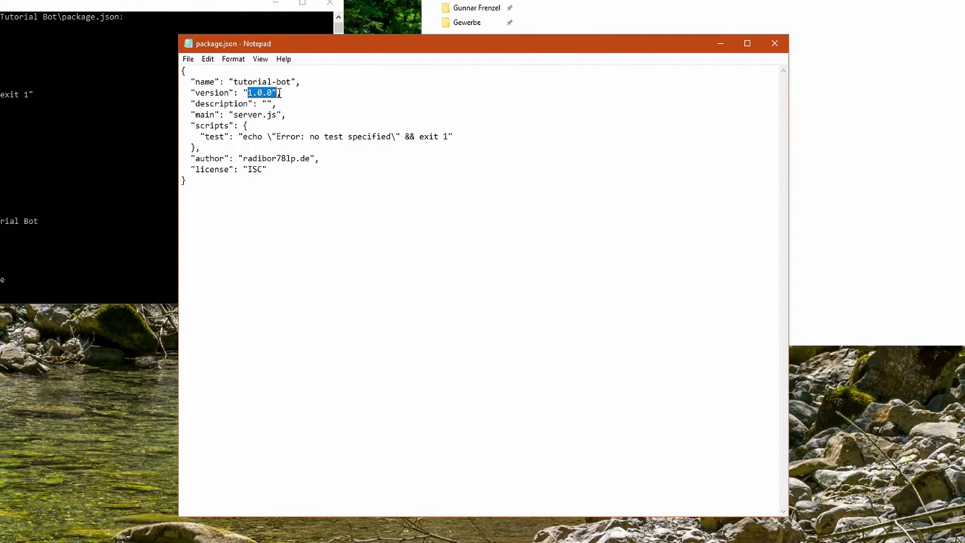
{"action": "left_click", "coordinate": [774, 43]}
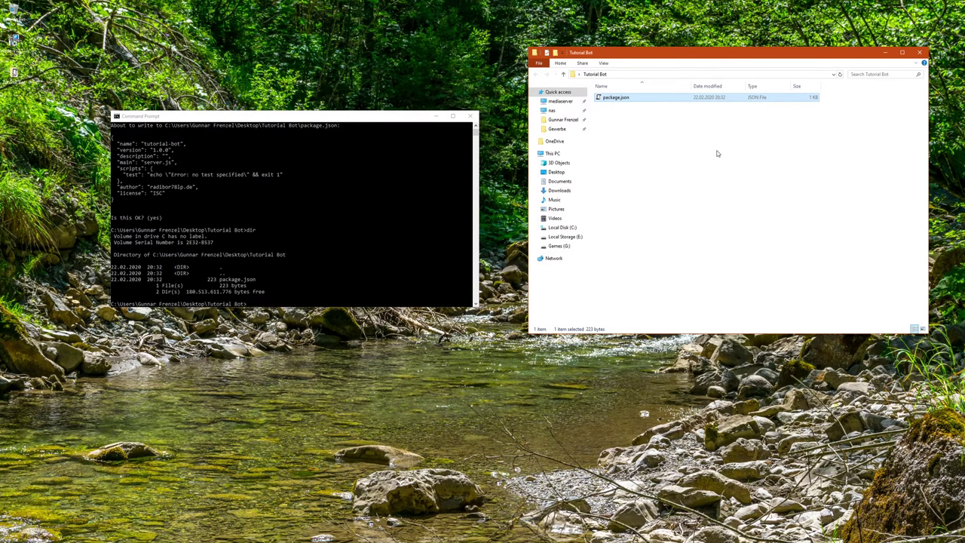
Install the discord.js package in the Tutorial Bot folder with npm install discord.js.
{"action": "left_click", "coordinate": [718, 95]}
{"action": "left_click", "coordinate": [355, 123]}
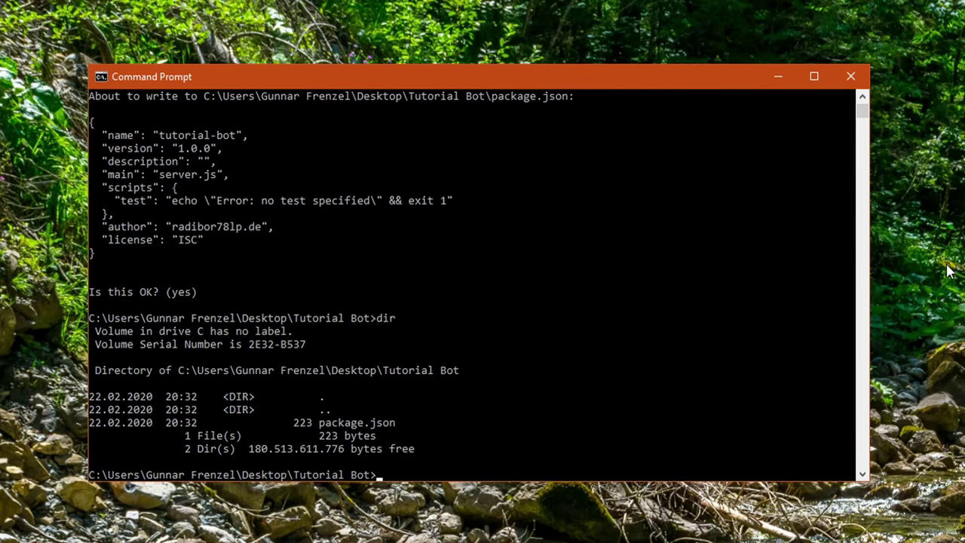
{"action": "type", "text": "npm install discrod"}
{"action": "key", "text": "BackSpace"}
{"action": "key", "text": "BackSpace"}
{"action": "key", "text": "BackSpace"}
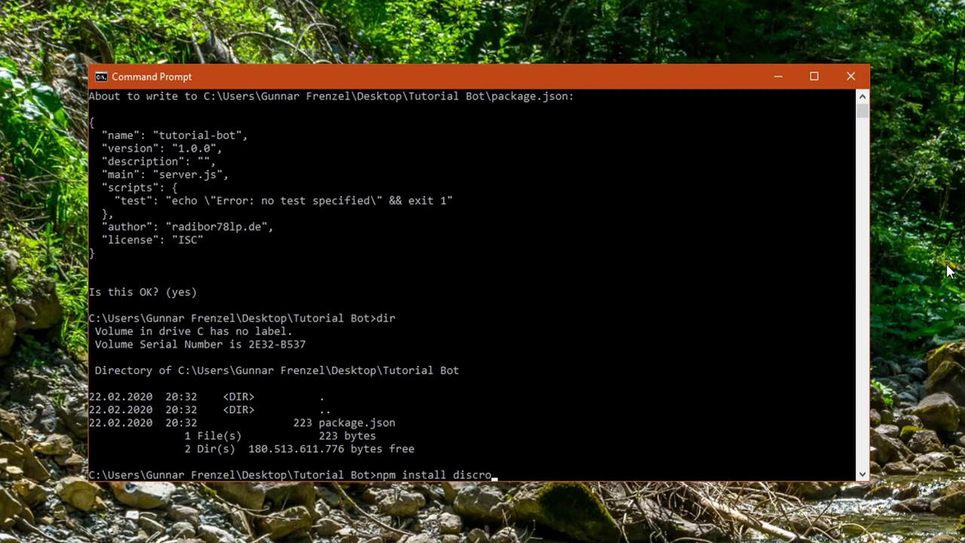
{"action": "type", "text": "ord.js"}
{"action": "key", "text": "Return"}
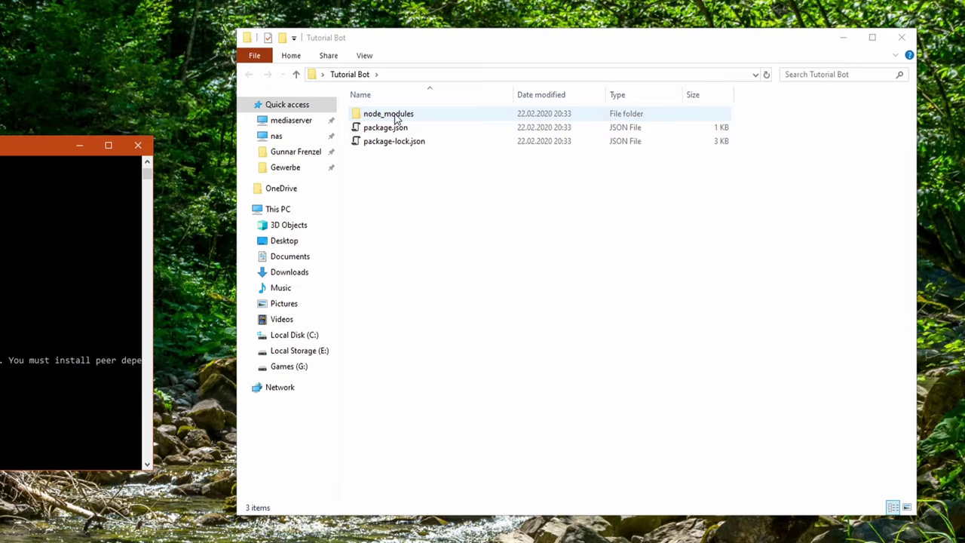
Examine the installed discord.js package inside node_modules and return to the Tutorial Bot folder.
{"action": "double_click", "coordinate": [398, 117]}
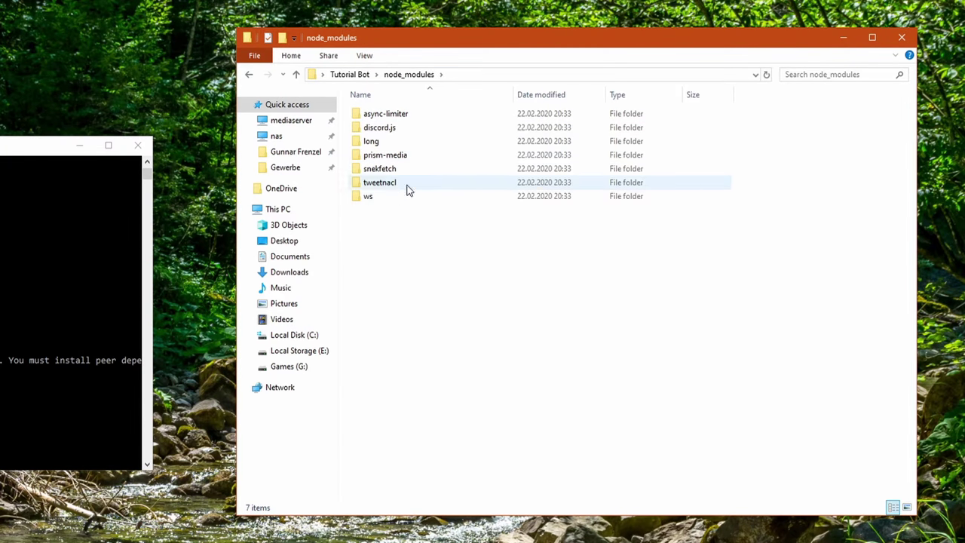
{"action": "double_click", "coordinate": [397, 128]}
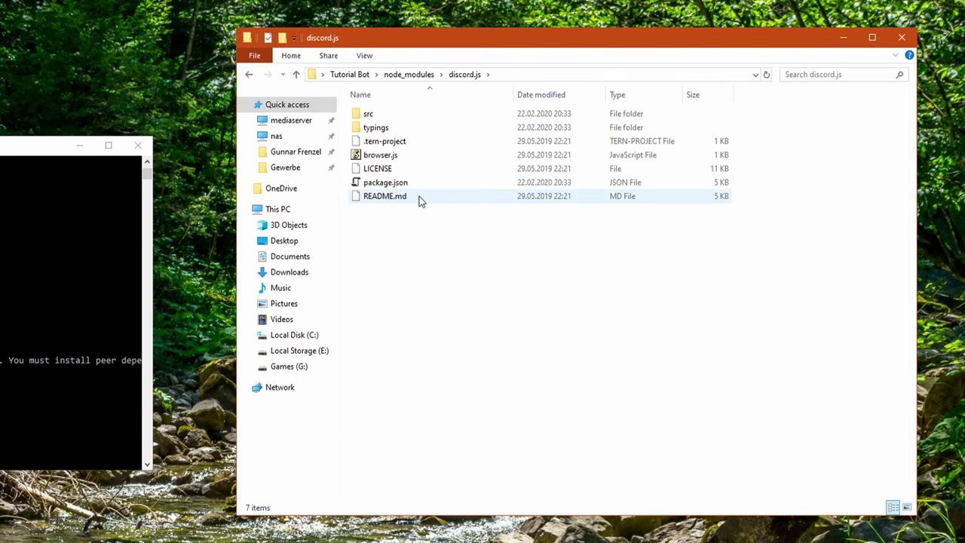
{"action": "left_click", "coordinate": [413, 75]}
{"action": "left_click", "coordinate": [369, 75]}
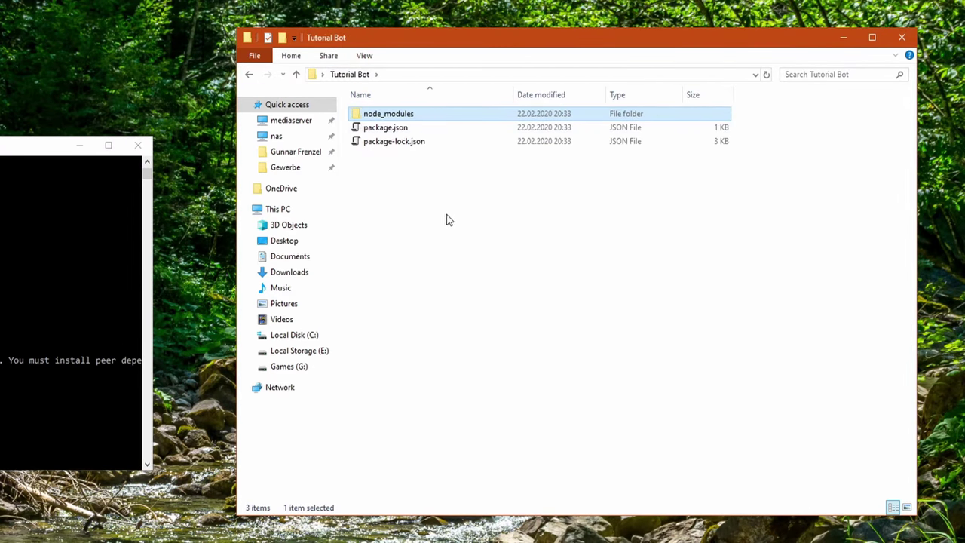
Inspect the dependencies section of package.json in Notepad and close the file.
{"action": "right_click", "coordinate": [402, 128]}
{"action": "mouse_move", "coordinate": [469, 234]}
{"action": "left_click", "coordinate": [693, 249]}
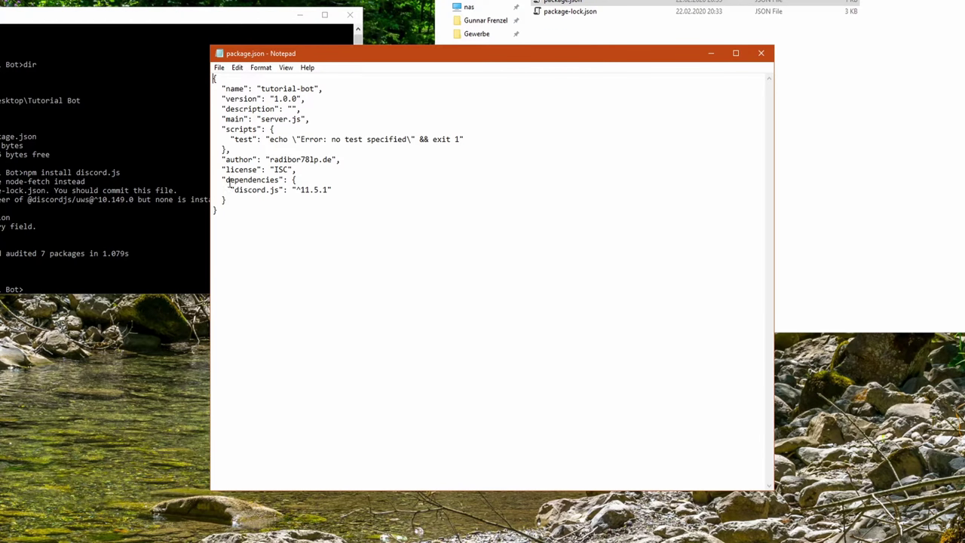
{"action": "left_click_drag", "start_coordinate": [238, 180], "coordinate": [325, 189]}
{"action": "left_click", "coordinate": [263, 197]}
{"action": "left_click", "coordinate": [760, 53]}
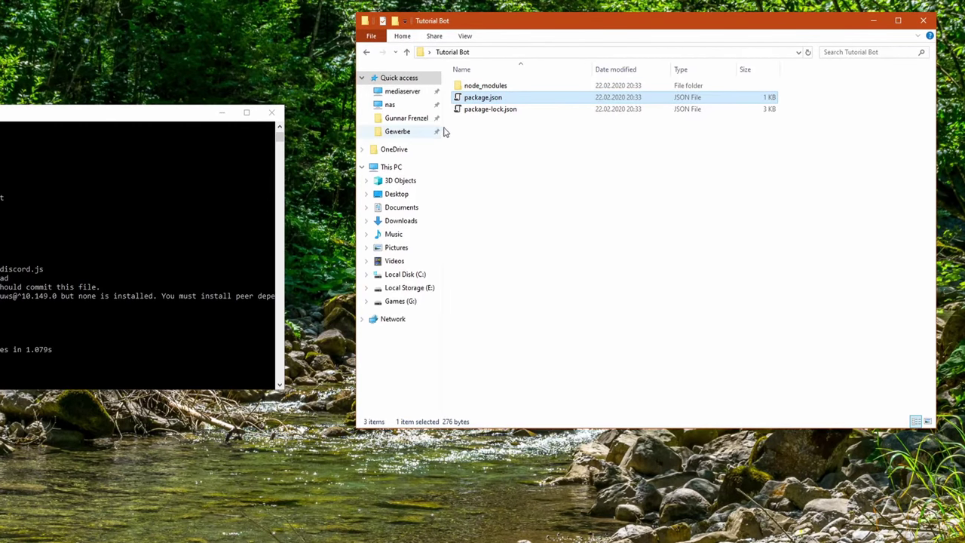
Examine the main entry point line of package.json in Notepad and close the file.
{"action": "right_click", "coordinate": [480, 97]}
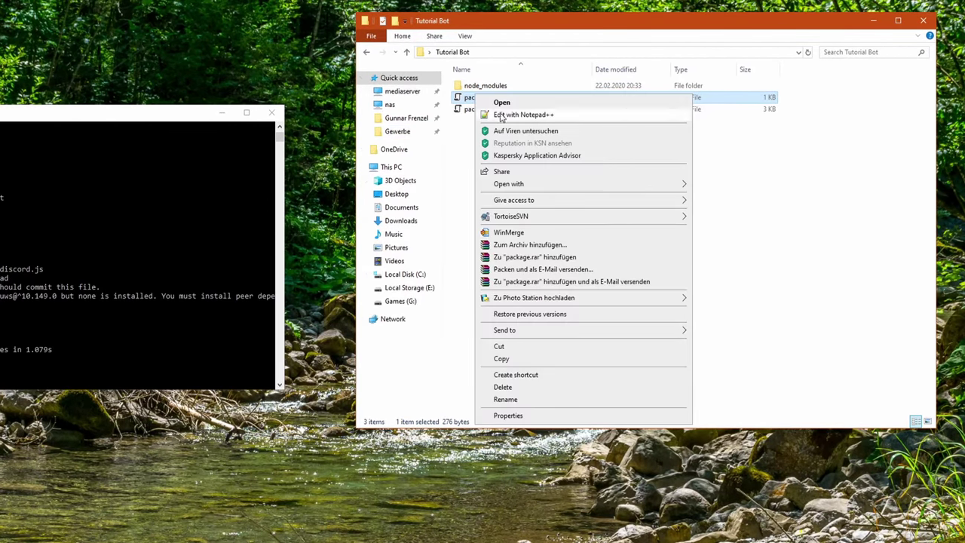
{"action": "left_click", "coordinate": [719, 197]}
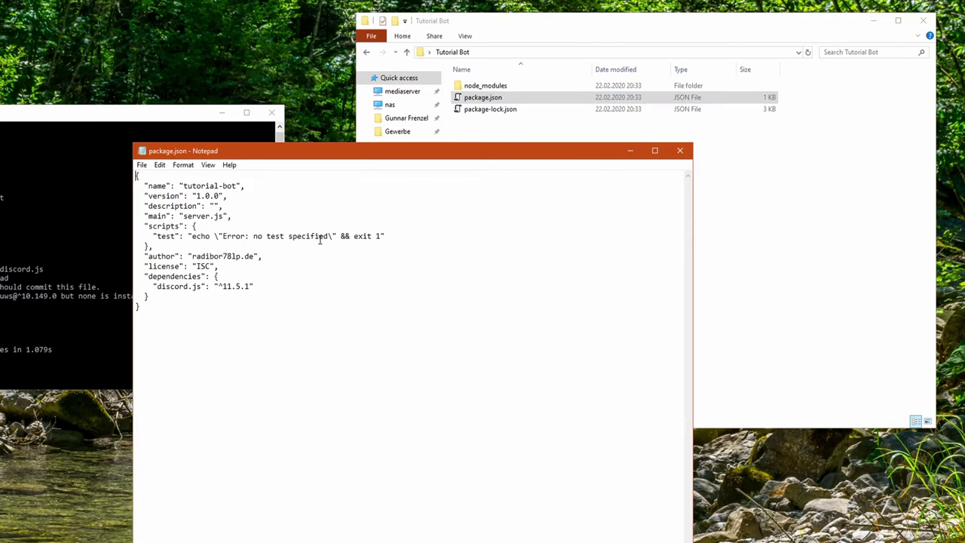
{"action": "left_click_drag", "start_coordinate": [145, 216], "coordinate": [266, 211]}
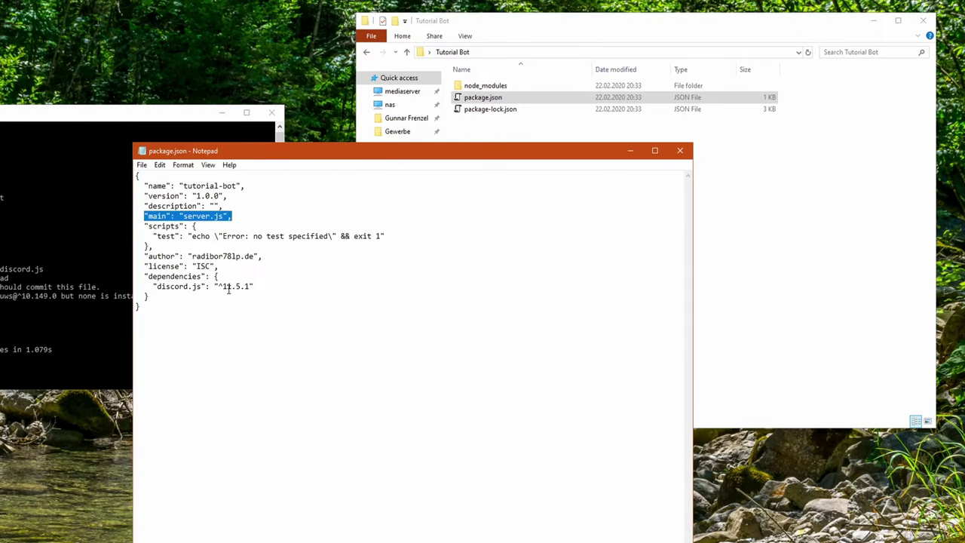
{"action": "left_click_drag", "start_coordinate": [167, 217], "coordinate": [173, 219]}
{"action": "left_click_drag", "start_coordinate": [232, 217], "coordinate": [141, 218]}
{"action": "left_click", "coordinate": [680, 153]}
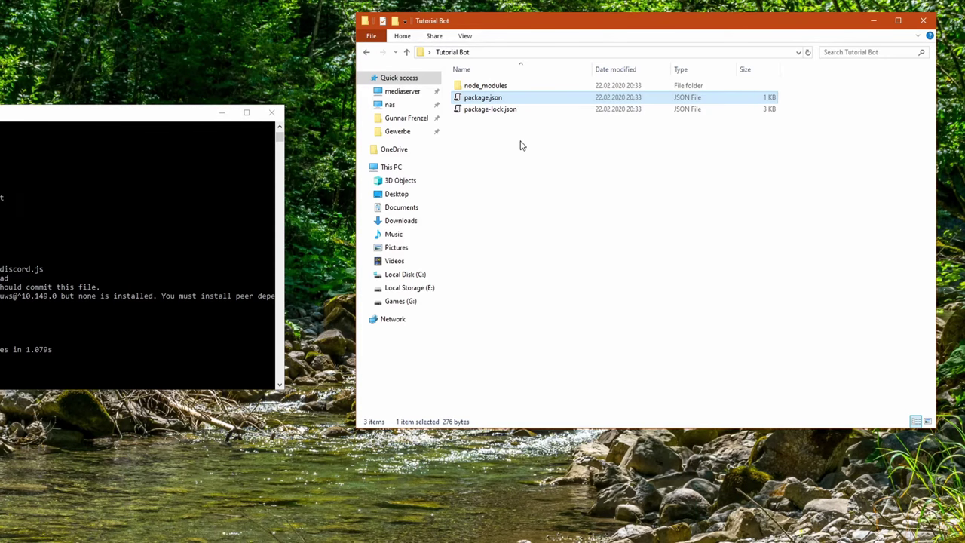
Create an empty text document in the Tutorial Bot folder and delete it again.
{"action": "right_click", "coordinate": [493, 148]}
{"action": "mouse_move", "coordinate": [541, 353]}
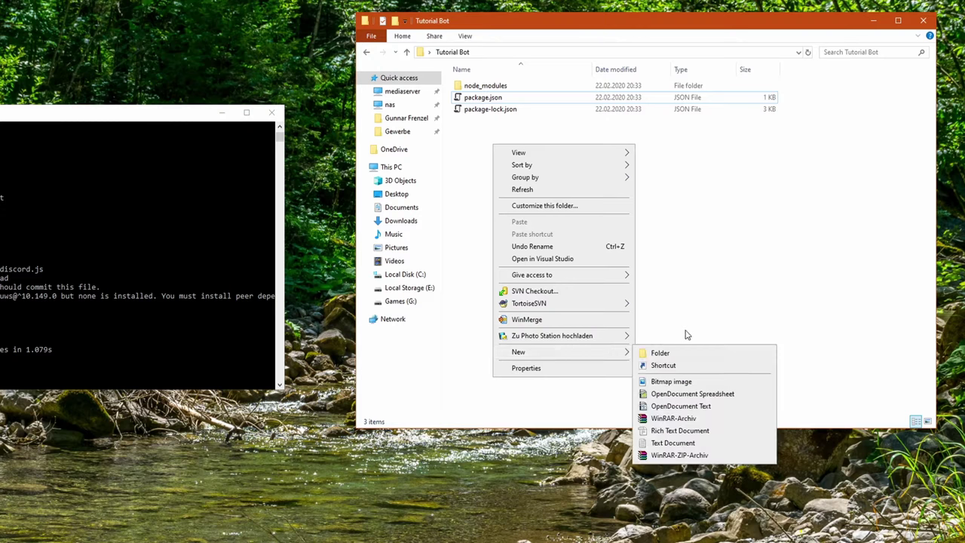
{"action": "left_click", "coordinate": [673, 442]}
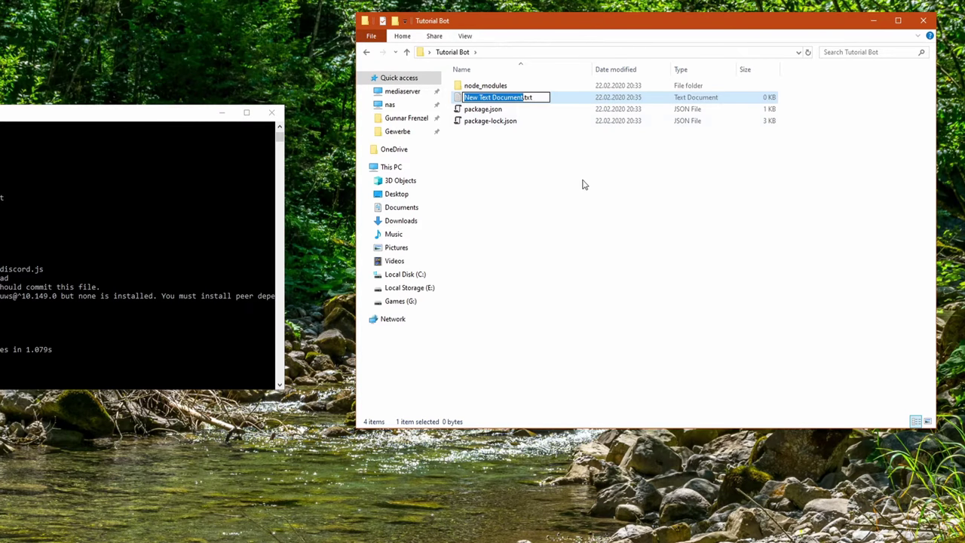
{"action": "key", "text": "Escape"}
{"action": "key", "text": "Delete"}
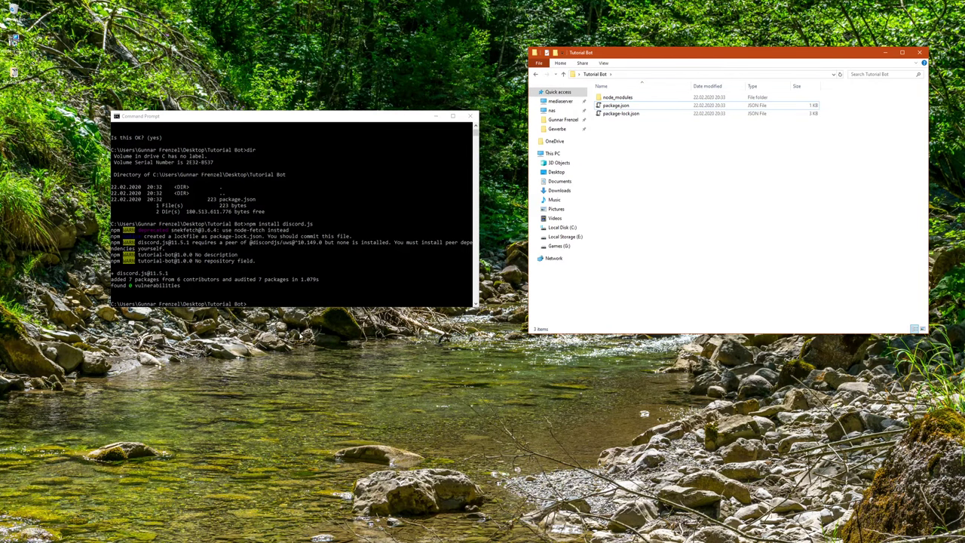
Download the Windows x64 User Installer of Visual Studio Code from the Visual Studio website and save the file.
{"action": "left_click", "coordinate": [265, 507]}
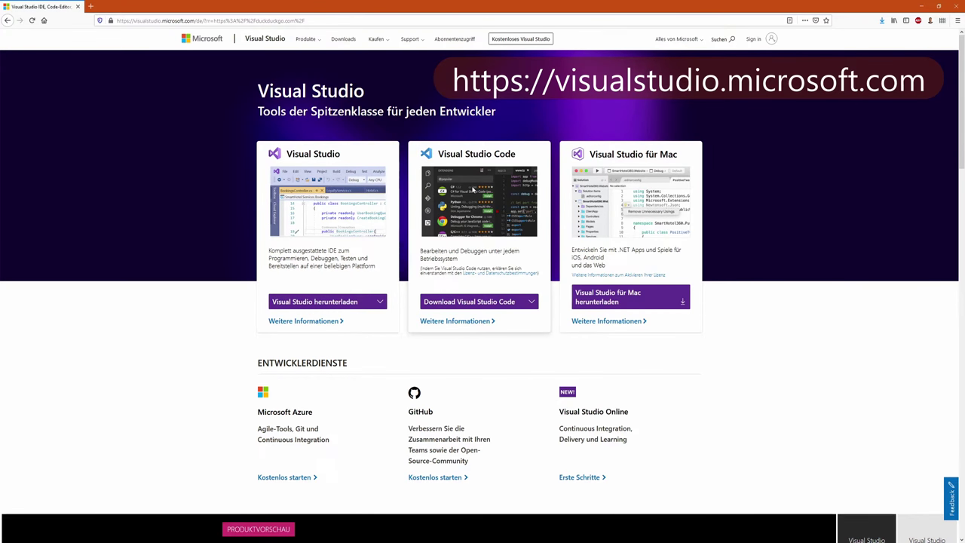
{"action": "left_click", "coordinate": [489, 302]}
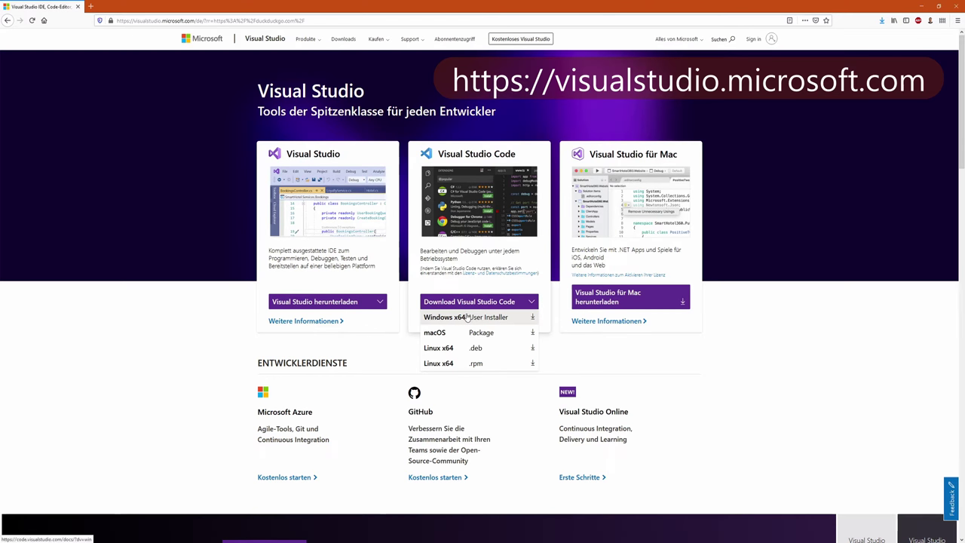
{"action": "left_click", "coordinate": [473, 317]}
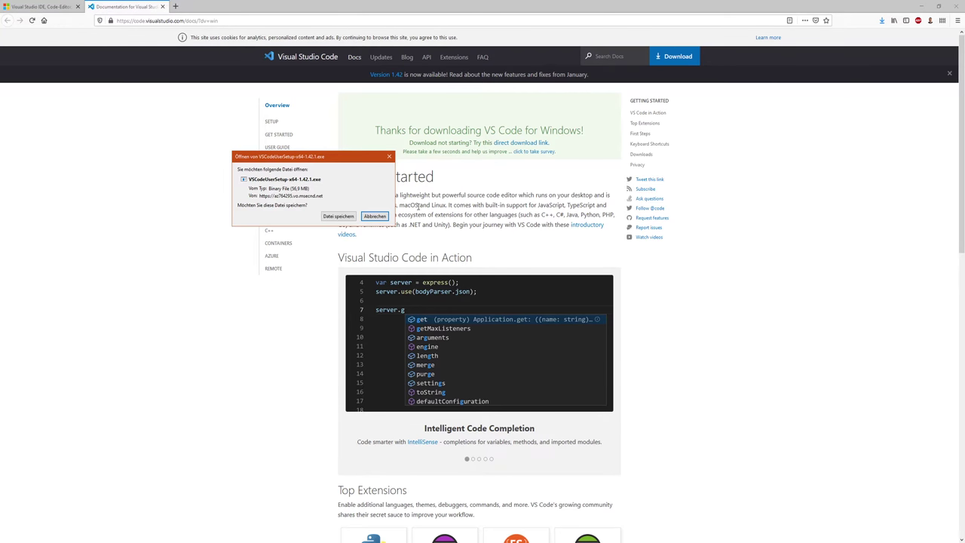
{"action": "left_click", "coordinate": [347, 217]}
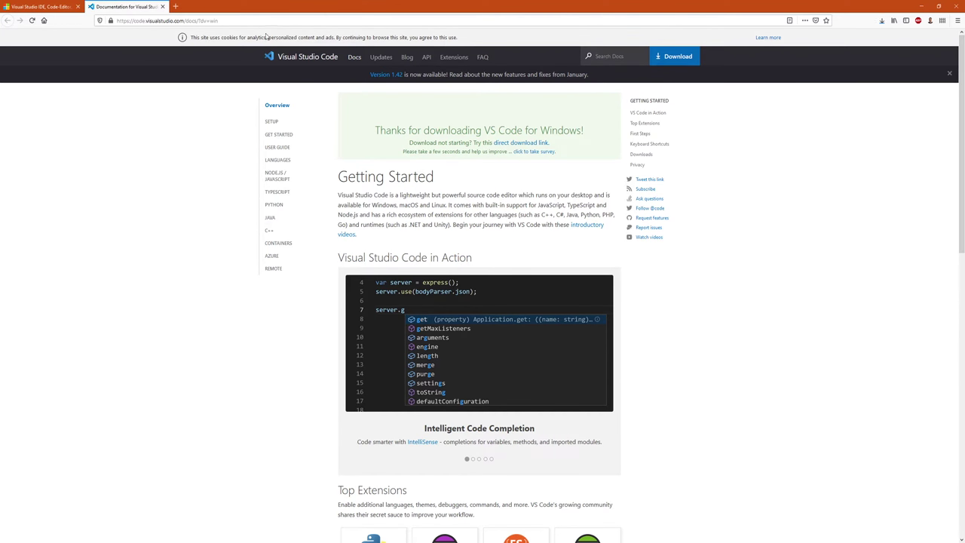
{"action": "left_click", "coordinate": [922, 7]}
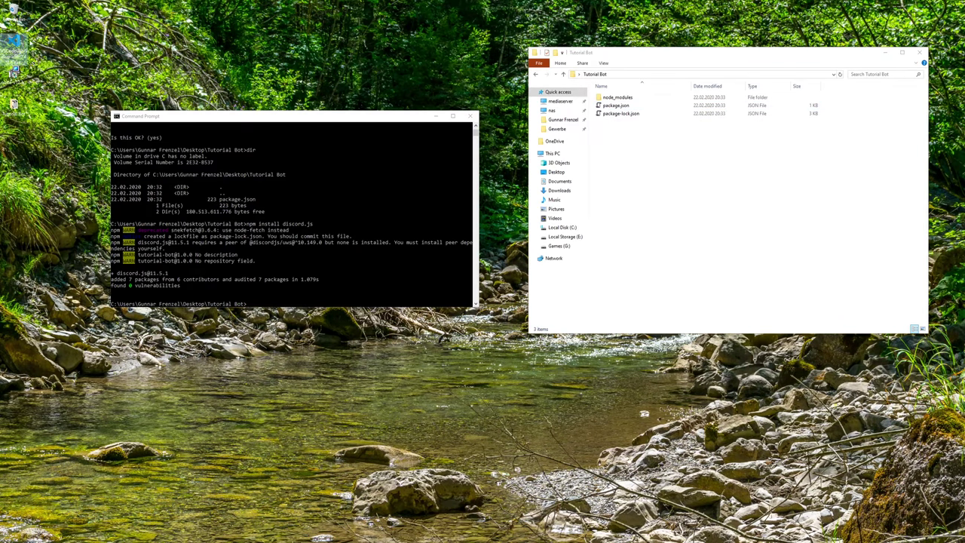
Run the downloaded Visual Studio Code setup, accept the license agreement and keep the default destination and Start Menu folder.
{"action": "double_click", "coordinate": [15, 42]}
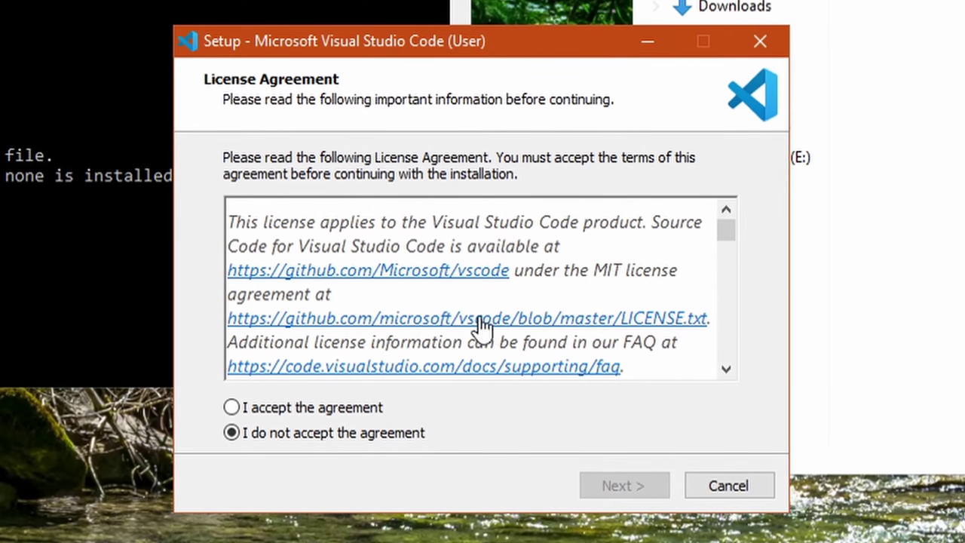
{"action": "left_click", "coordinate": [364, 407]}
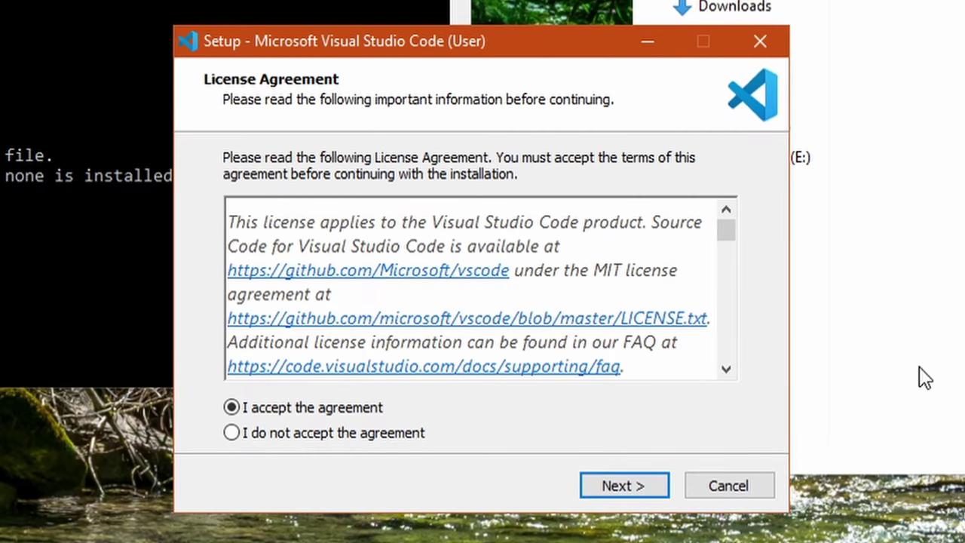
{"action": "left_click_drag", "start_coordinate": [728, 228], "coordinate": [726, 101]}
{"action": "left_click", "coordinate": [622, 487]}
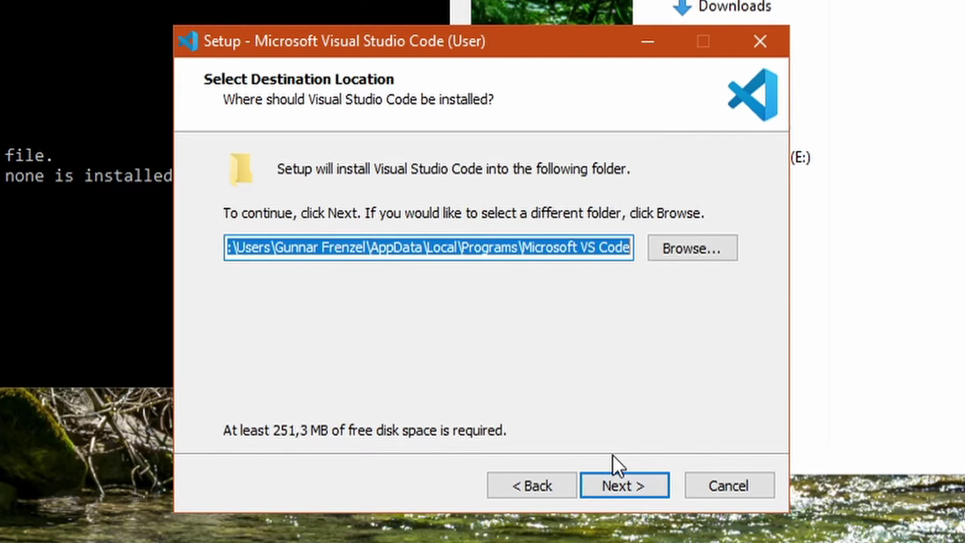
{"action": "left_click", "coordinate": [637, 486]}
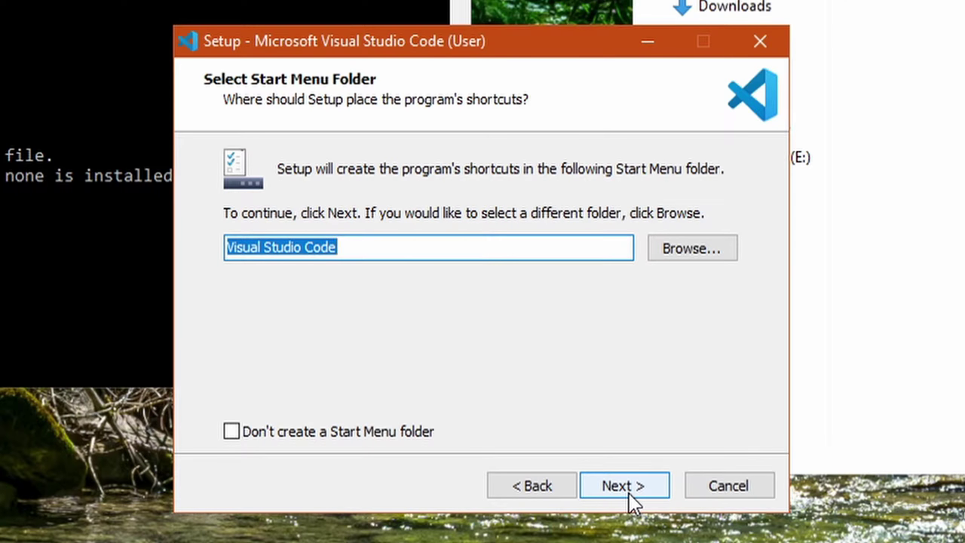
{"action": "left_click", "coordinate": [632, 493]}
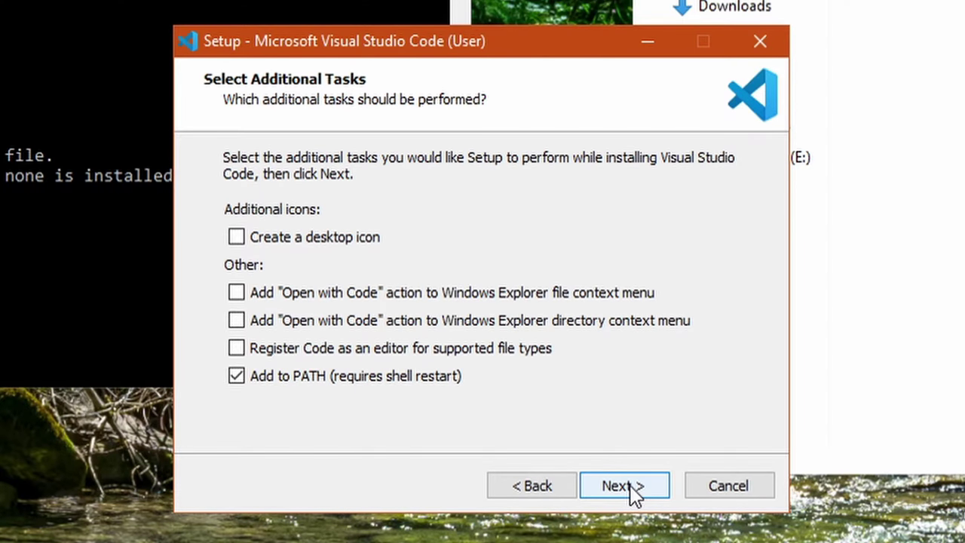
Install Visual Studio Code with a desktop icon in addition to the PATH entry, finish the setup and launch the editor.
{"action": "left_click", "coordinate": [354, 238]}
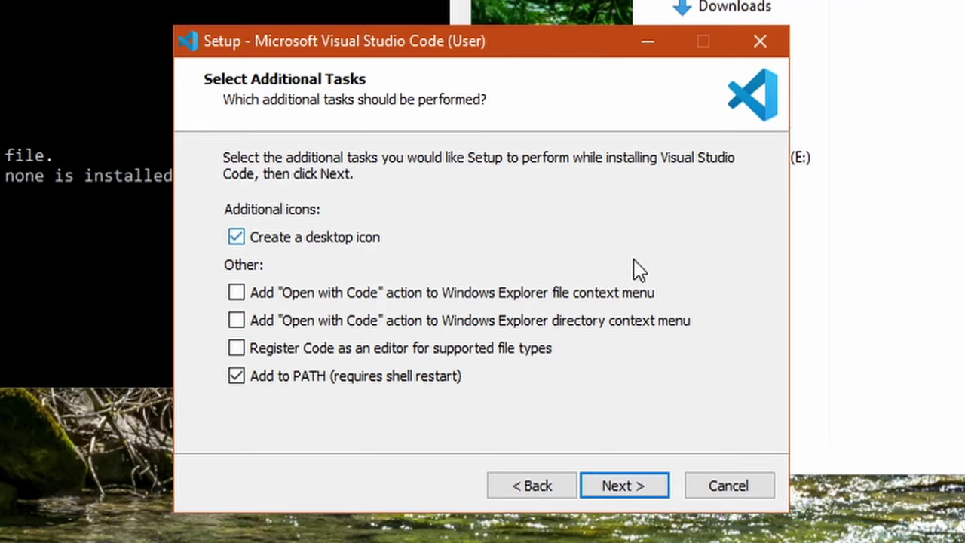
{"action": "left_click", "coordinate": [609, 485]}
{"action": "left_click", "coordinate": [625, 487]}
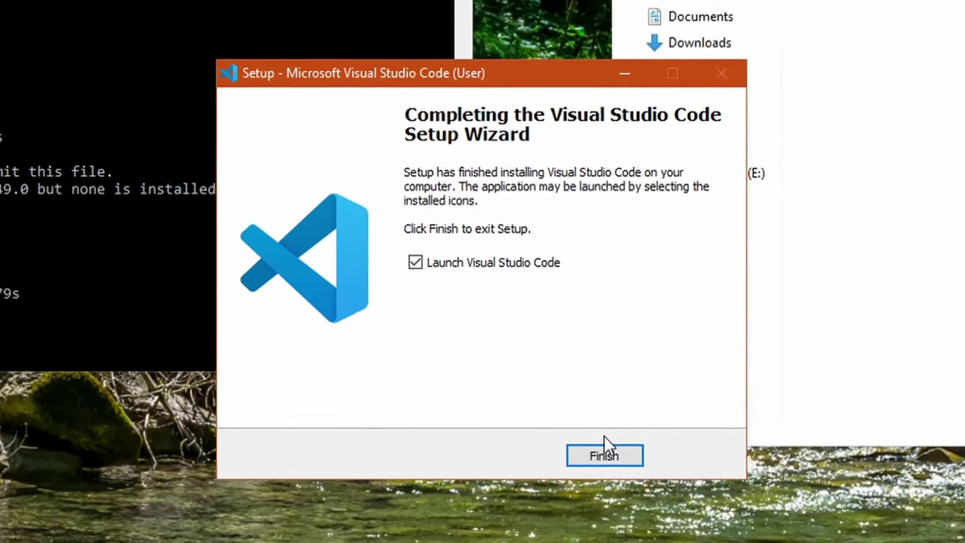
{"action": "left_click", "coordinate": [604, 453]}
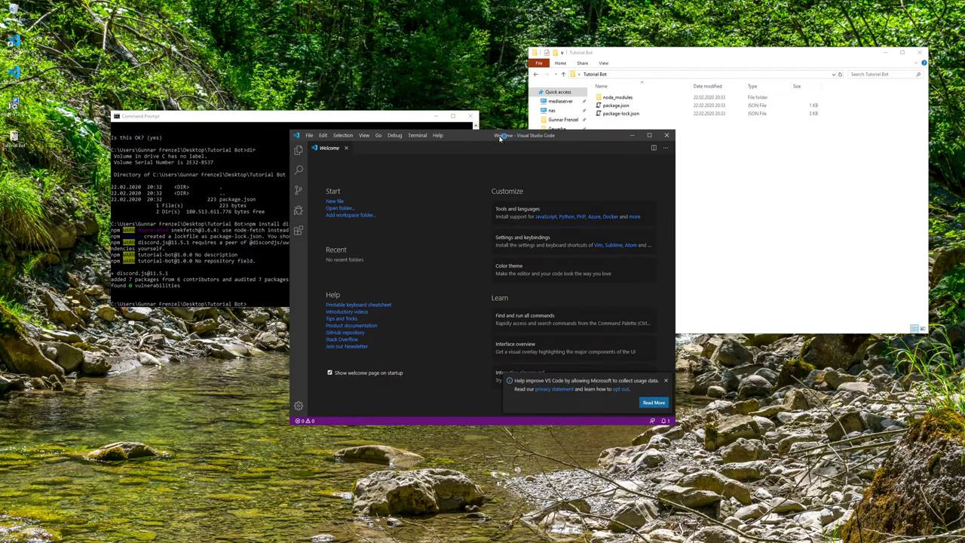
Dismiss the usage data notice, maximize the editor and open the Tutorial Bot folder from the Desktop.
{"action": "left_click", "coordinate": [666, 381]}
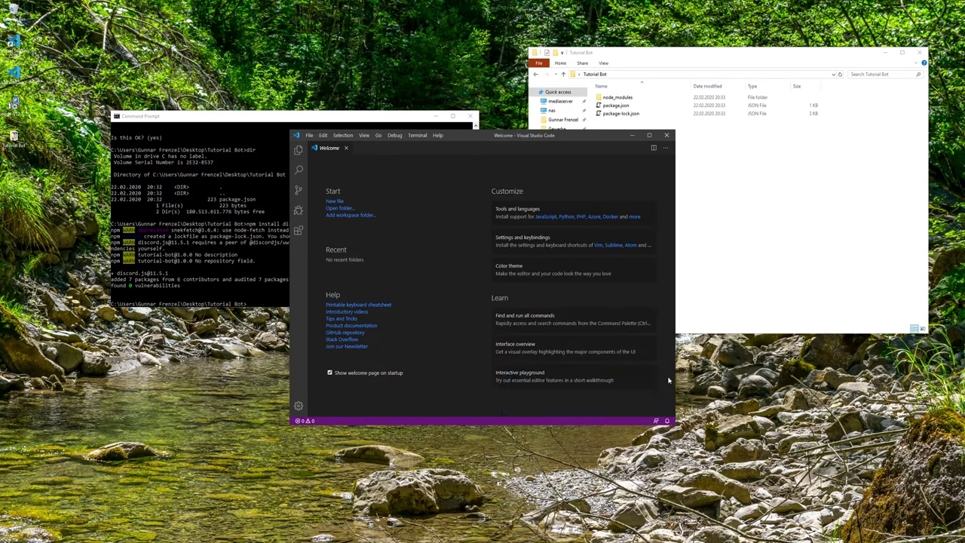
{"action": "left_click", "coordinate": [650, 136]}
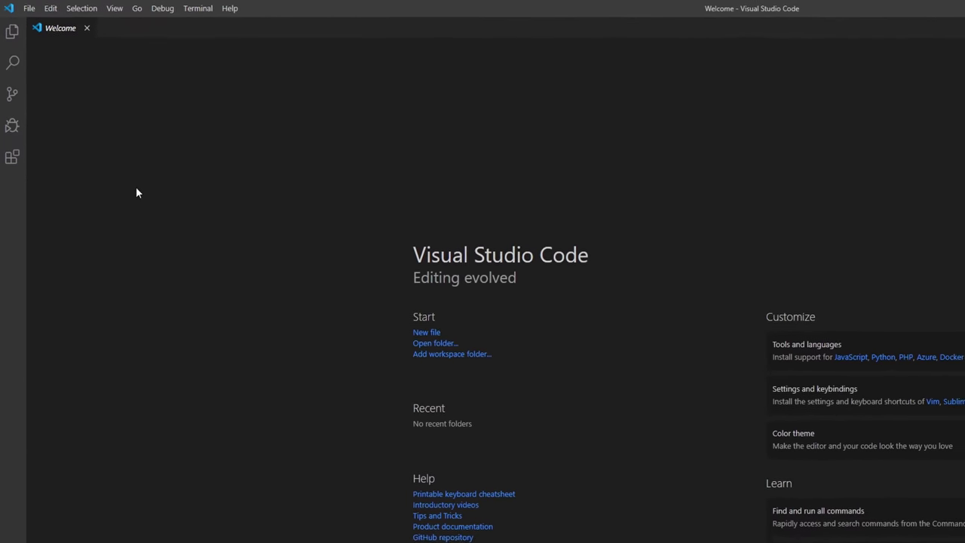
{"action": "left_click", "coordinate": [36, 11]}
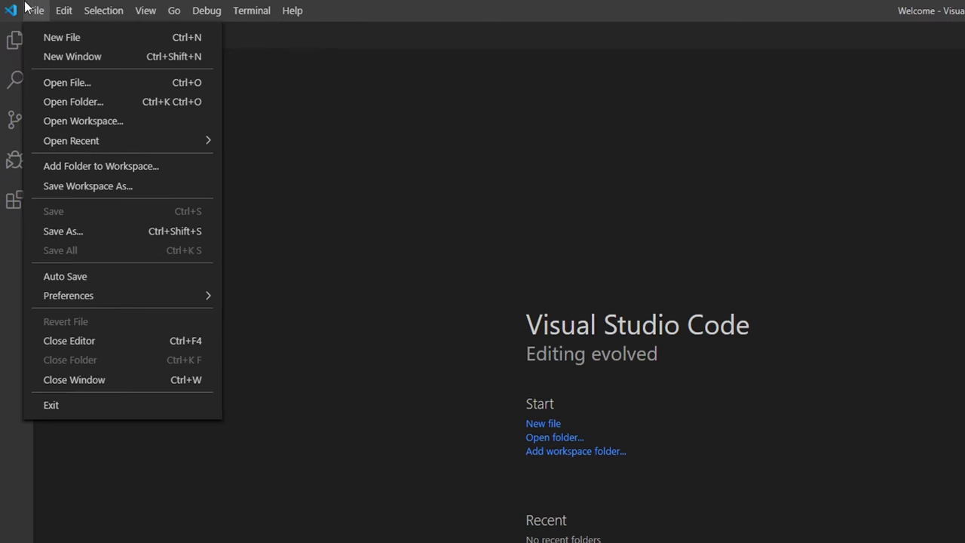
{"action": "left_click", "coordinate": [73, 98]}
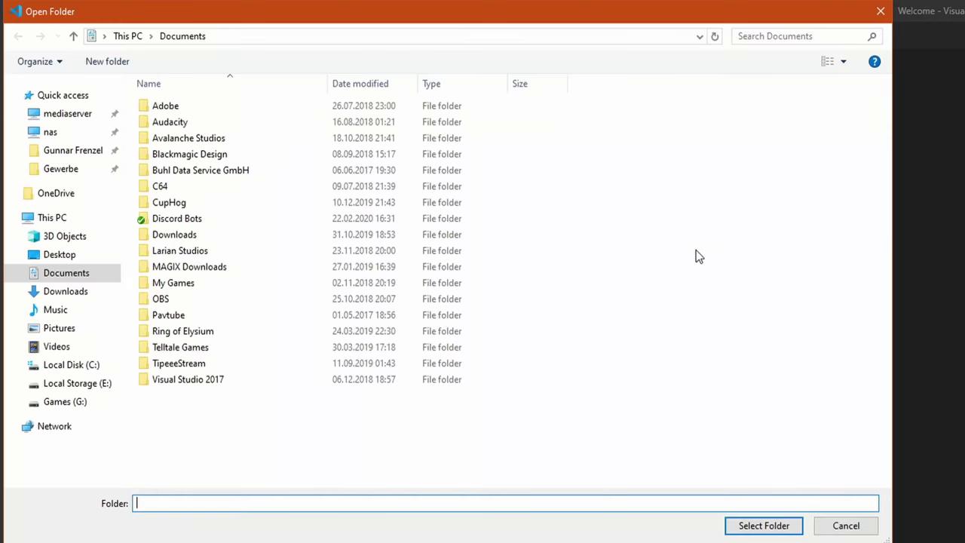
{"action": "left_click", "coordinate": [71, 260]}
{"action": "left_click", "coordinate": [168, 112]}
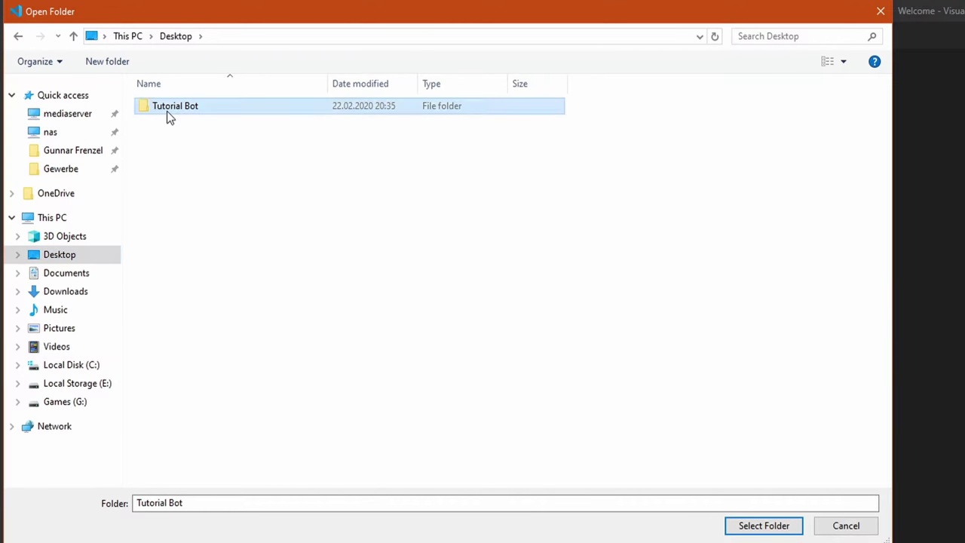
{"action": "double_click", "coordinate": [167, 110]}
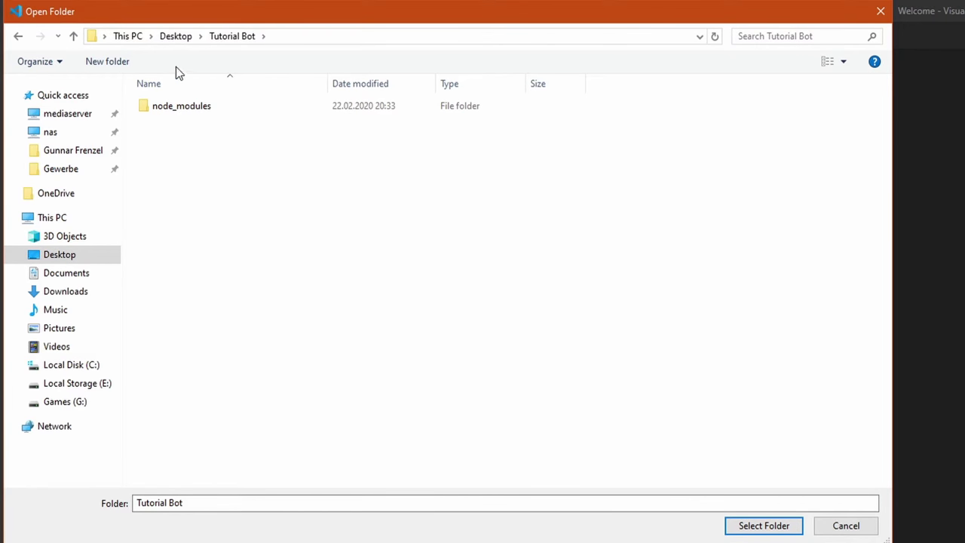
{"action": "left_click", "coordinate": [755, 529]}
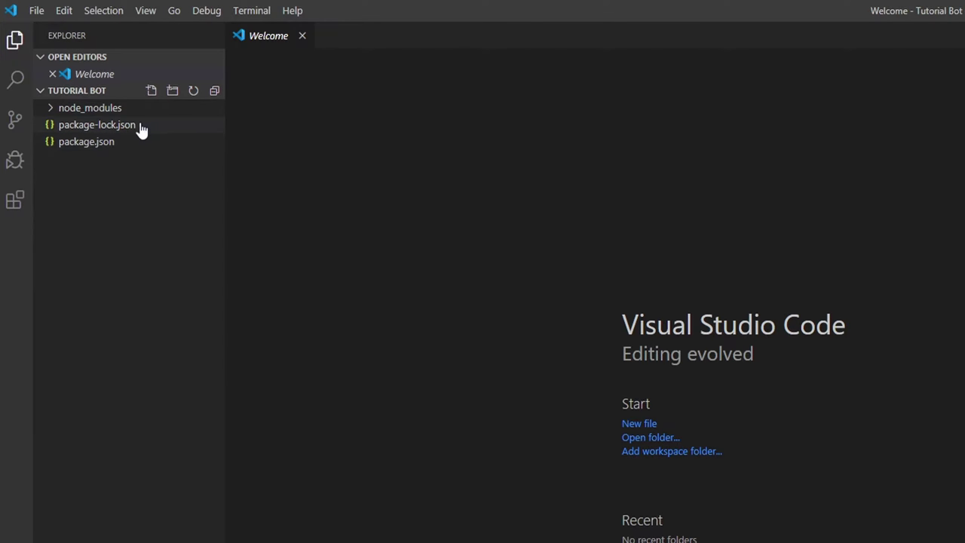
Look into the node_modules folder and open package.json in the editor.
{"action": "left_click", "coordinate": [51, 111]}
{"action": "left_click", "coordinate": [51, 110]}
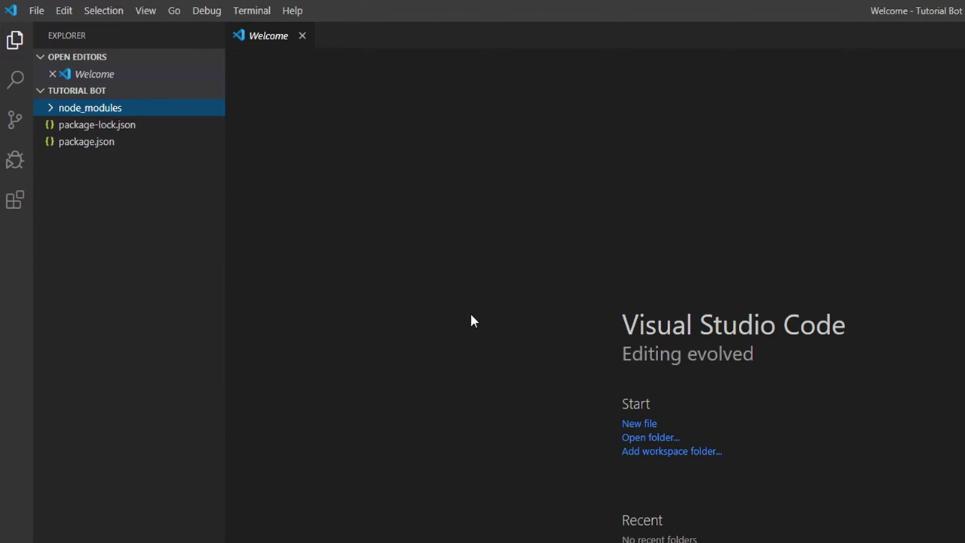
{"action": "double_click", "coordinate": [84, 143]}
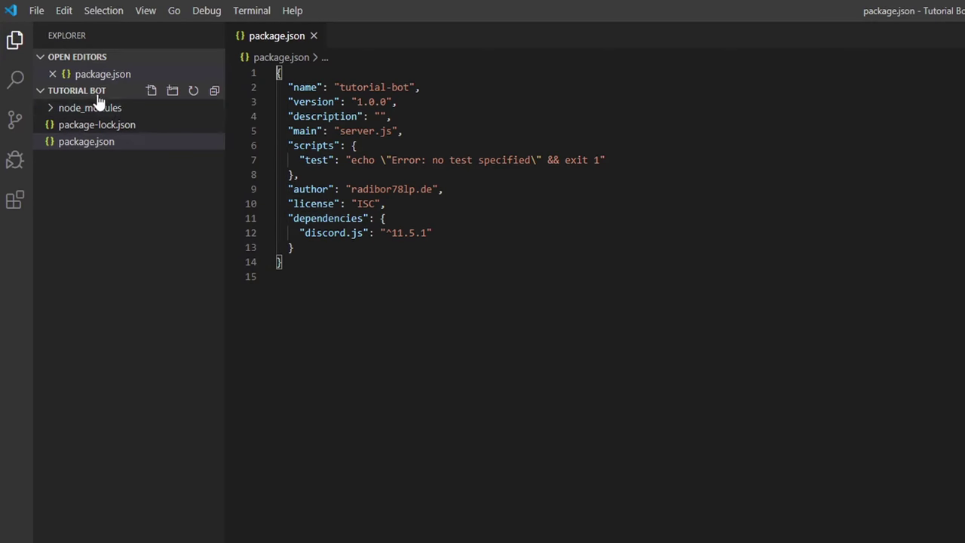
Create a new file named server.js in the root of the Tutorial Bot folder.
{"action": "left_click", "coordinate": [153, 91]}
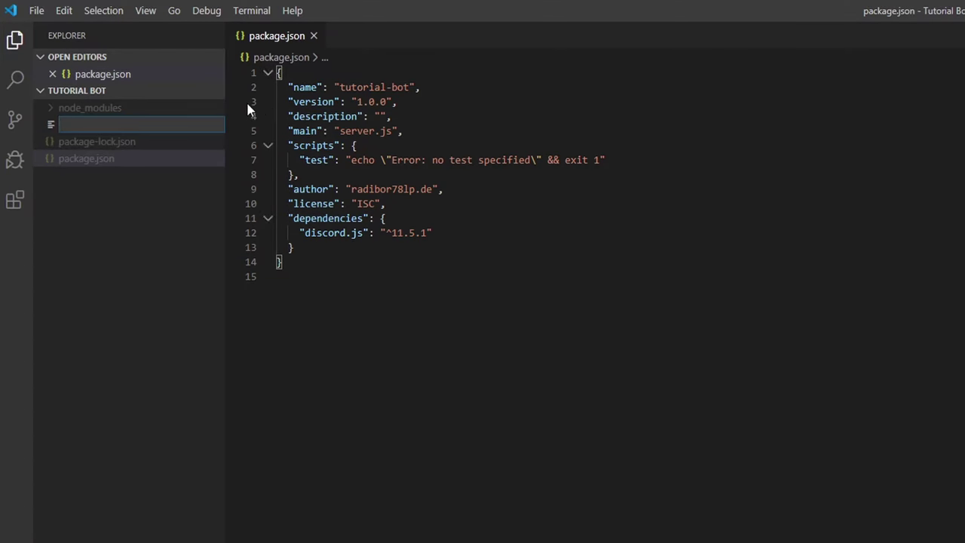
{"action": "left_click", "coordinate": [141, 223]}
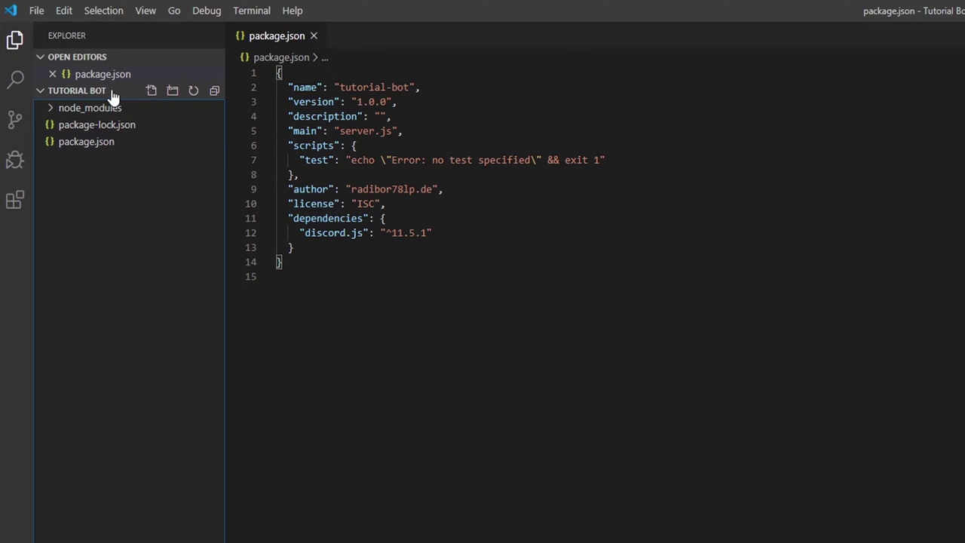
{"action": "left_click", "coordinate": [151, 91]}
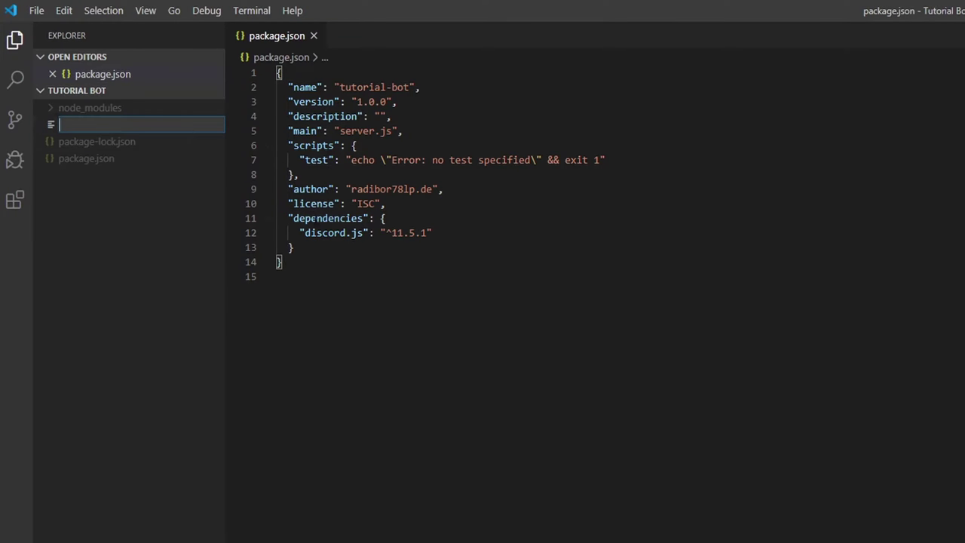
{"action": "type", "text": "ser"}
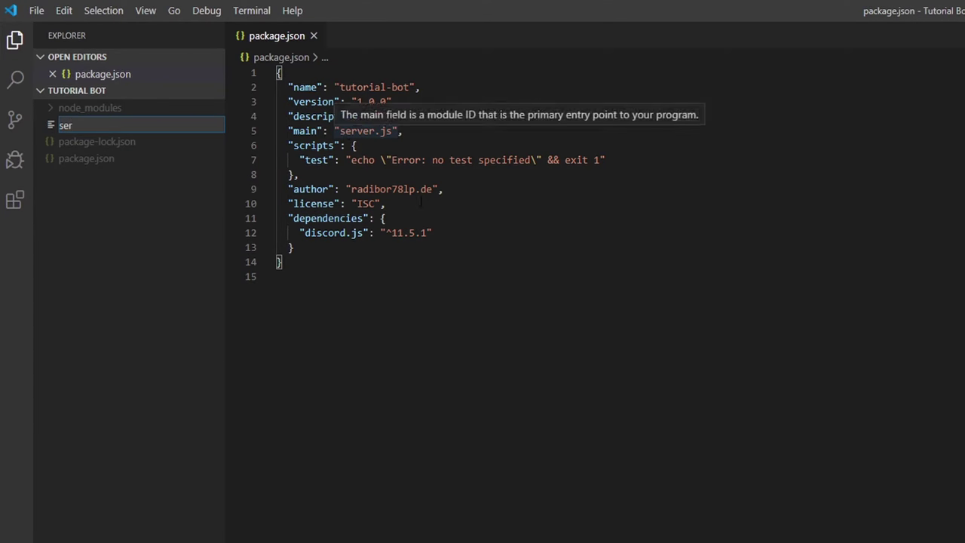
{"action": "type", "text": "ver.js"}
{"action": "key", "text": "Return"}
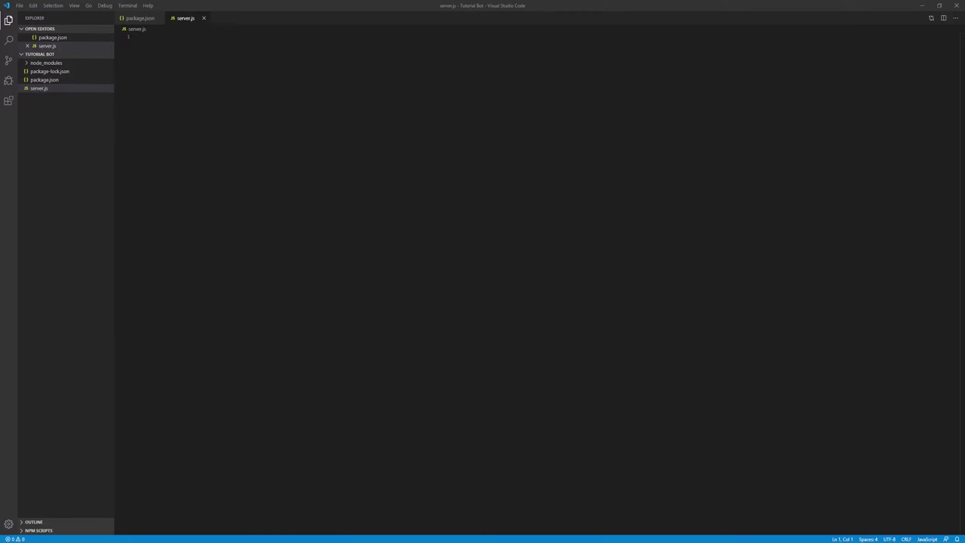
Switch to Discord, create a server named "Radibor78LP Tutorial" without inviting anyone, and disconnect from its voice channel.
{"action": "left_click_drag", "start_coordinate": [0, 173], "coordinate": [509, 86]}
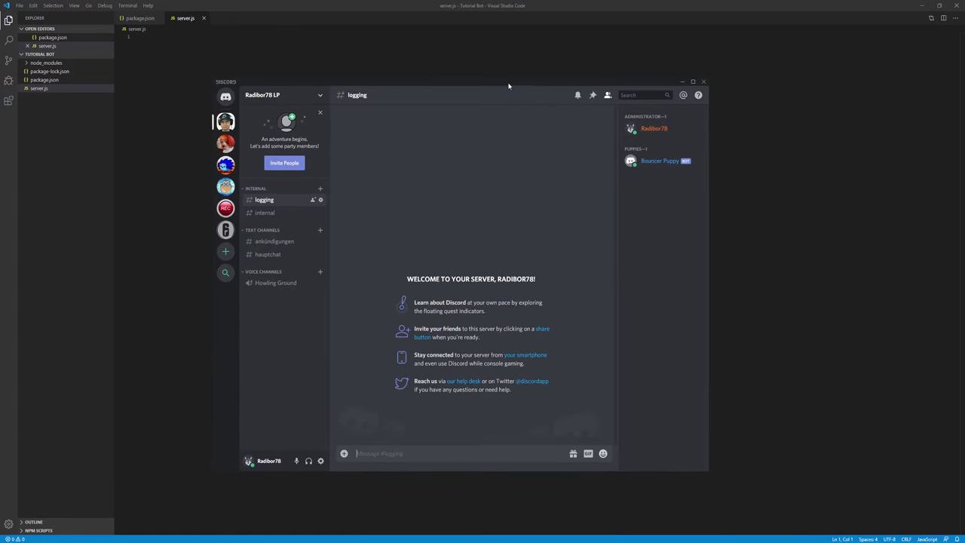
{"action": "left_click", "coordinate": [225, 251]}
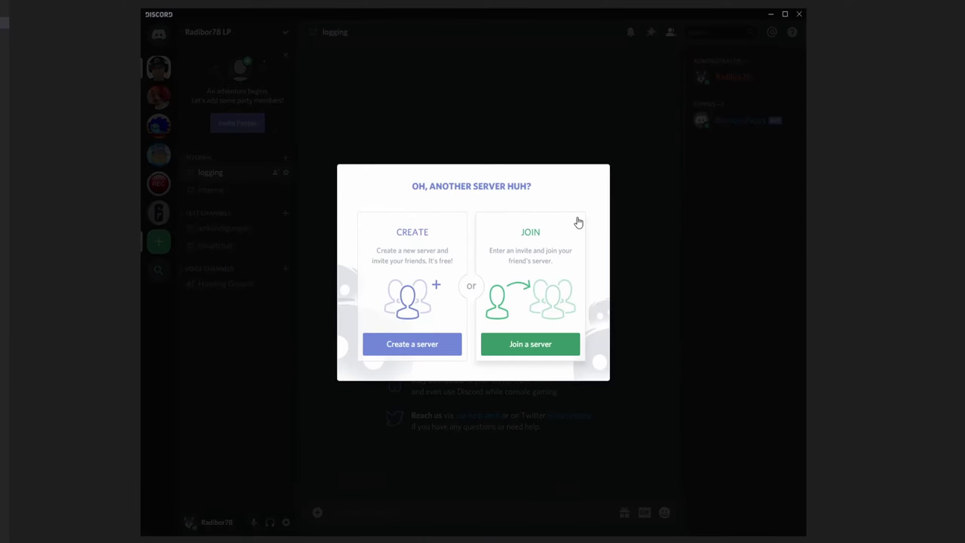
{"action": "left_click", "coordinate": [402, 252]}
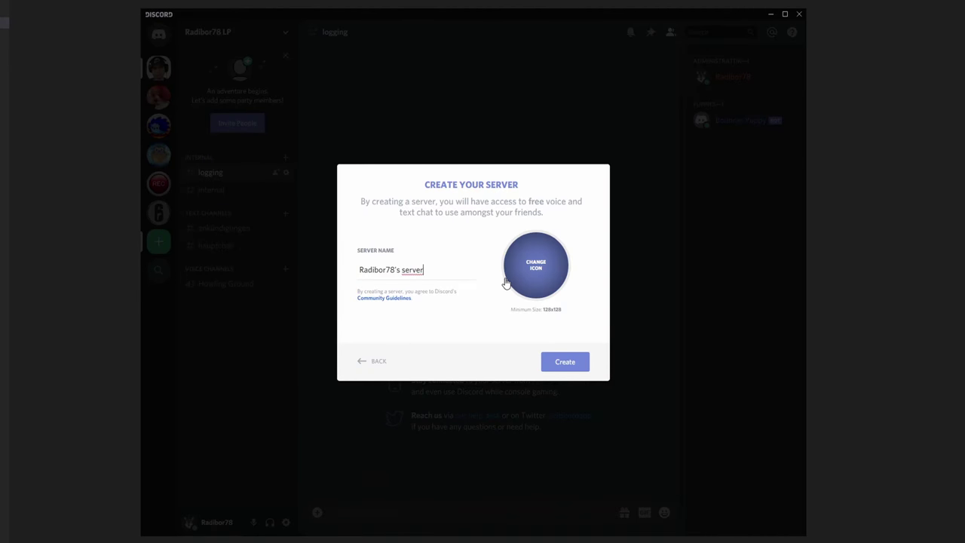
{"action": "key", "text": "BackSpace"}
{"action": "key", "text": "BackSpace"}
{"action": "key", "text": "BackSpace"}
{"action": "type", "text": "LP"}
{"action": "type", "text": "utorial"}
{"action": "key", "text": "Return"}
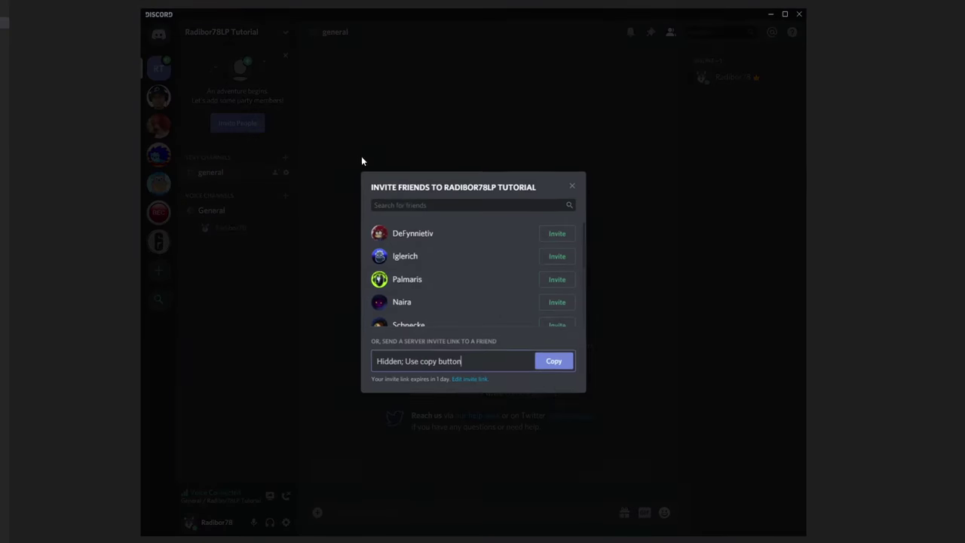
{"action": "left_click", "coordinate": [571, 187]}
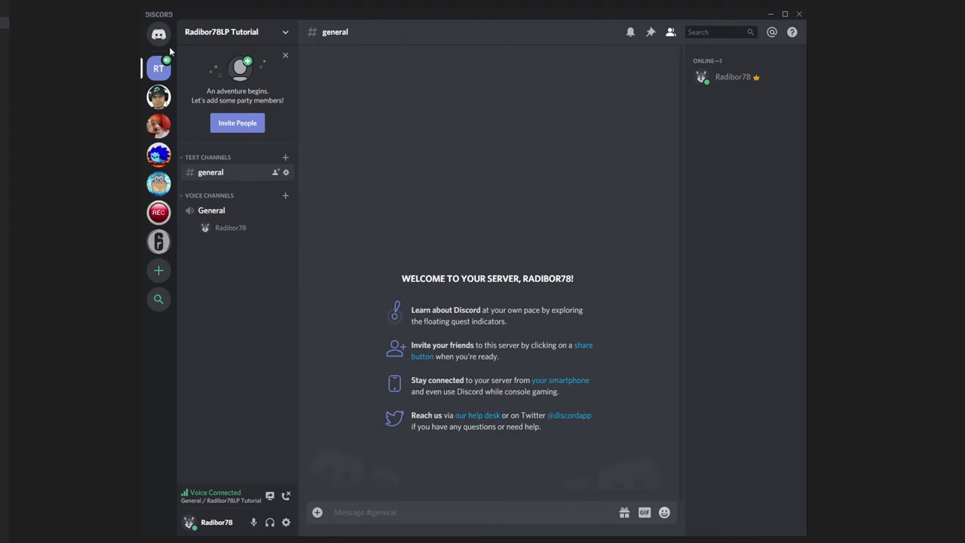
{"action": "left_click", "coordinate": [286, 497]}
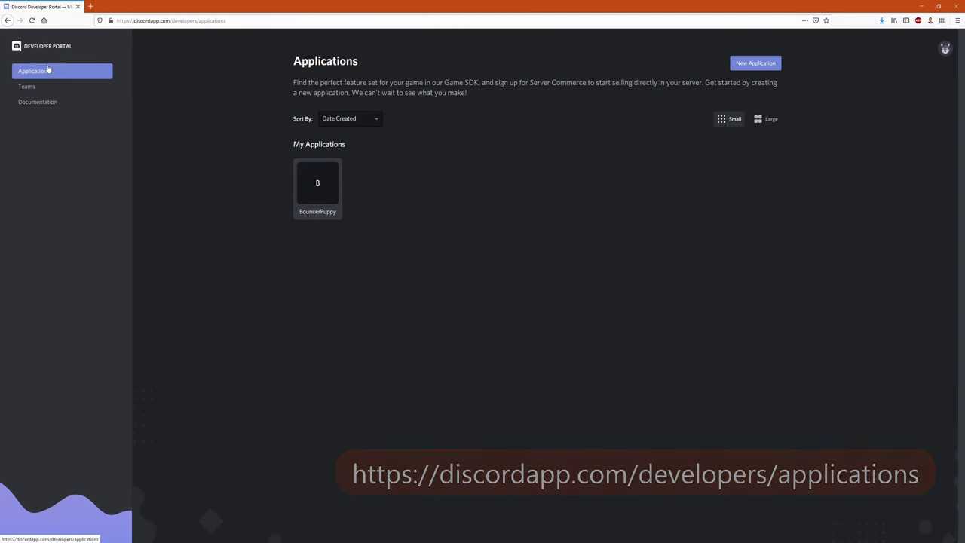
View the documentation introduction in the Discord Developer Portal and return to the applications overview.
{"action": "left_click", "coordinate": [45, 87]}
{"action": "left_click", "coordinate": [54, 101]}
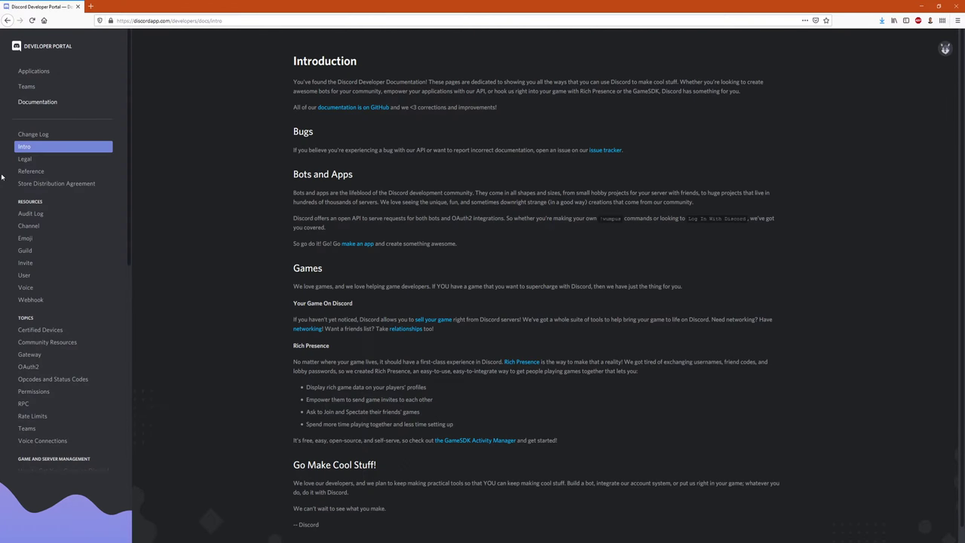
{"action": "left_click", "coordinate": [34, 71]}
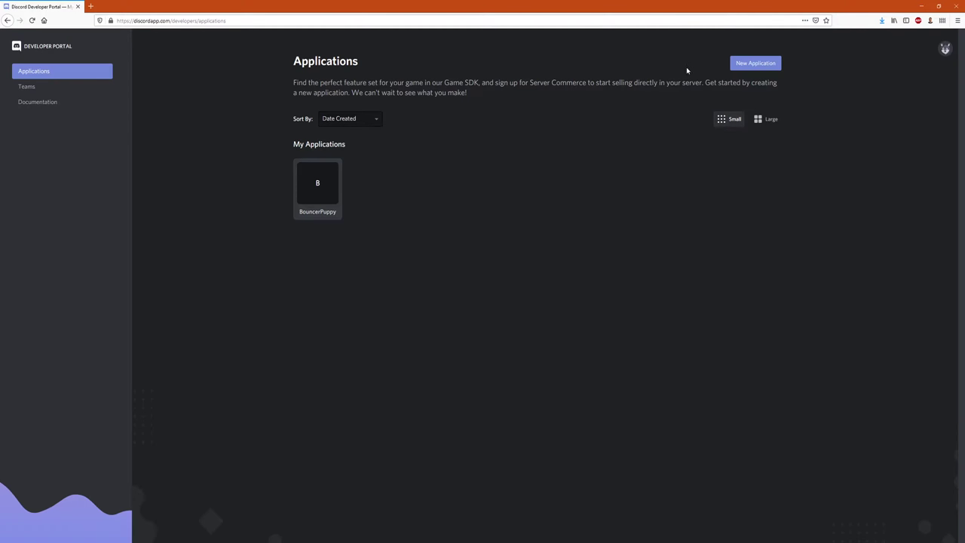
Create a new application named "Tutorial Bot" in the Discord Developer Portal.
{"action": "left_click", "coordinate": [755, 65]}
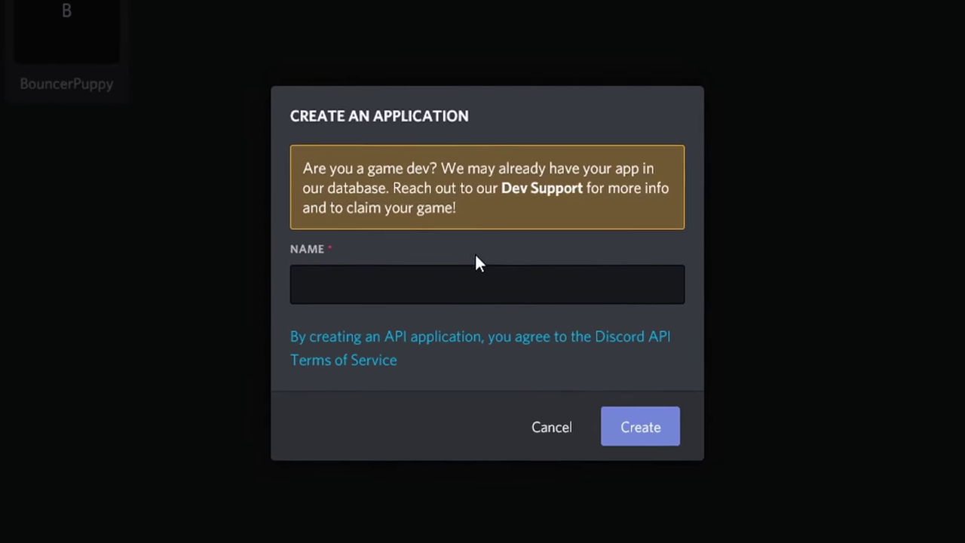
{"action": "type", "text": "Tutorial Bot"}
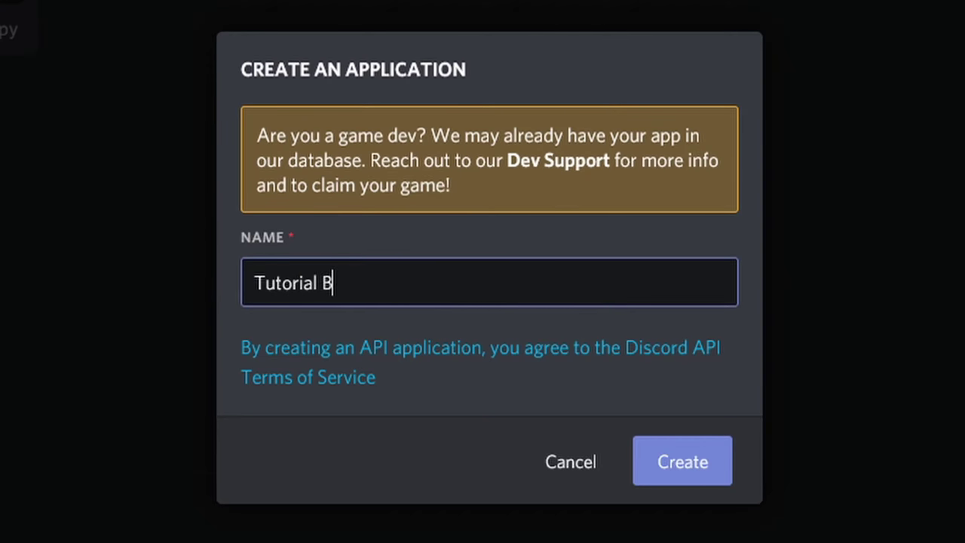
{"action": "key", "text": "Return"}
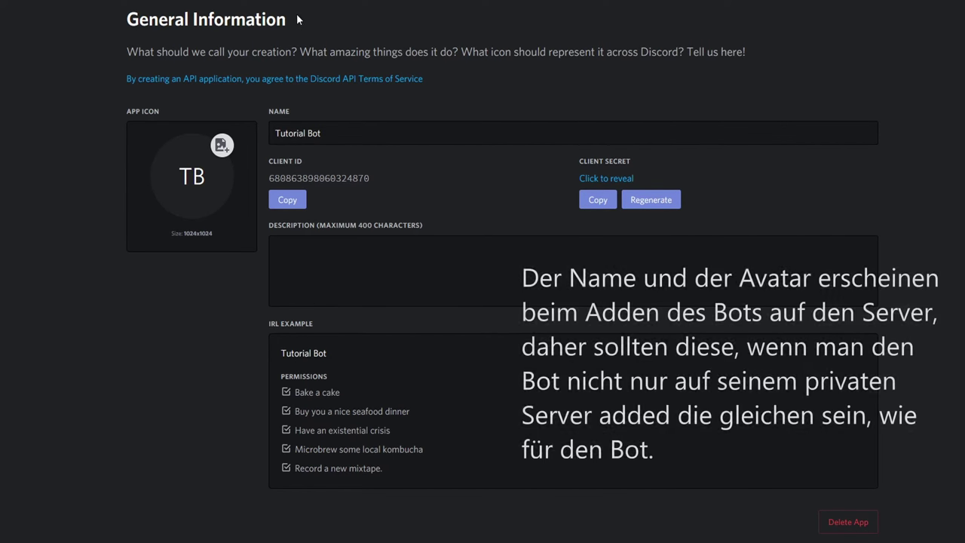
Examine the Tutorial Bot application's name, Bot page and application selector, reopening the application from the applications overview.
{"action": "left_click_drag", "start_coordinate": [359, 133], "coordinate": [217, 124]}
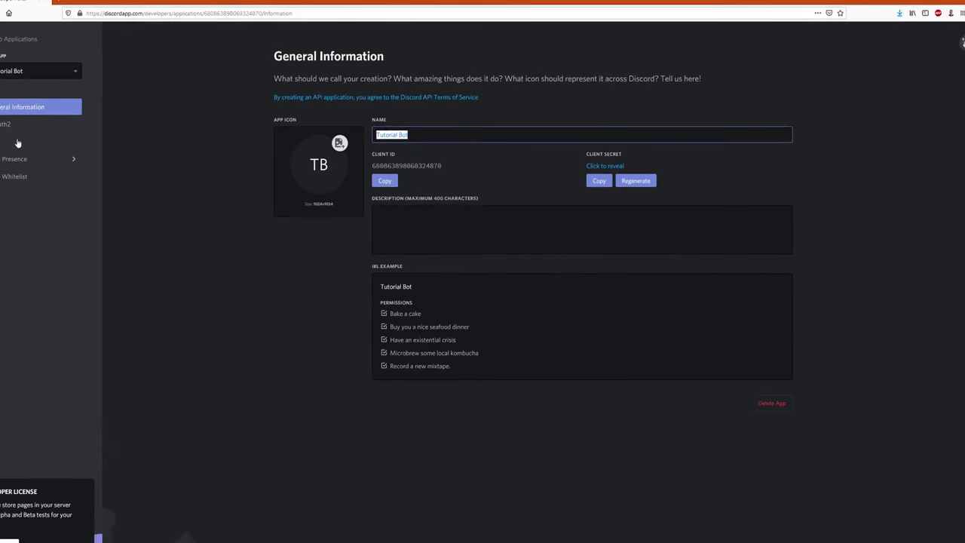
{"action": "left_click", "coordinate": [2, 142]}
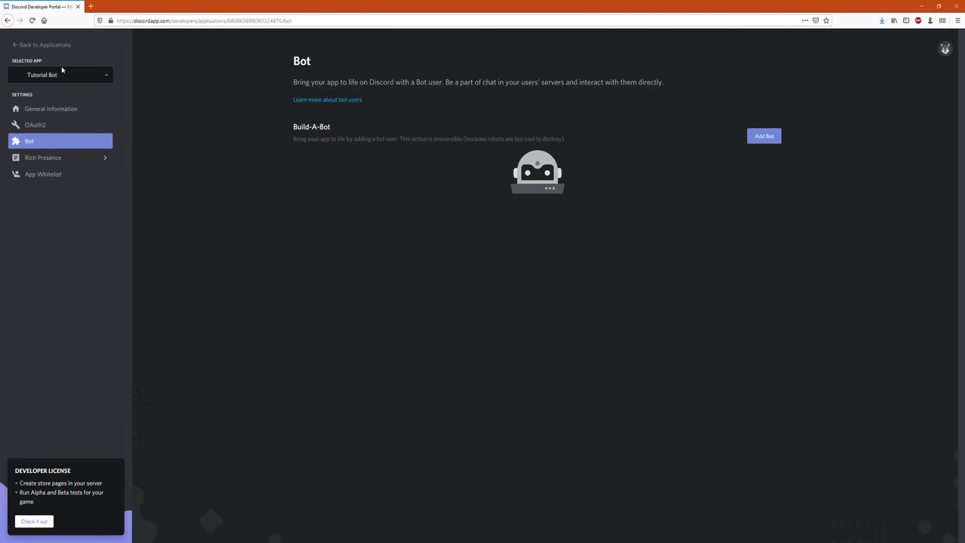
{"action": "left_click", "coordinate": [89, 75]}
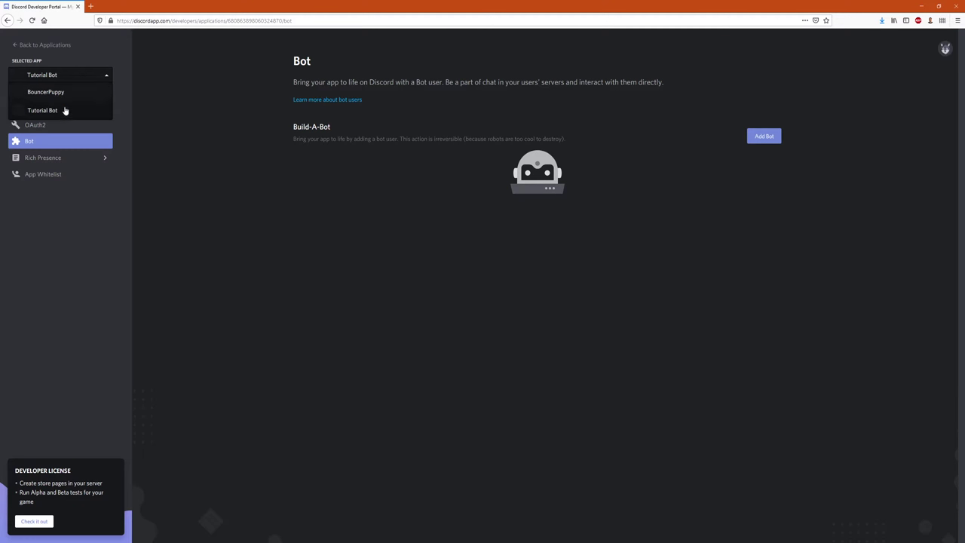
{"action": "left_click", "coordinate": [192, 211]}
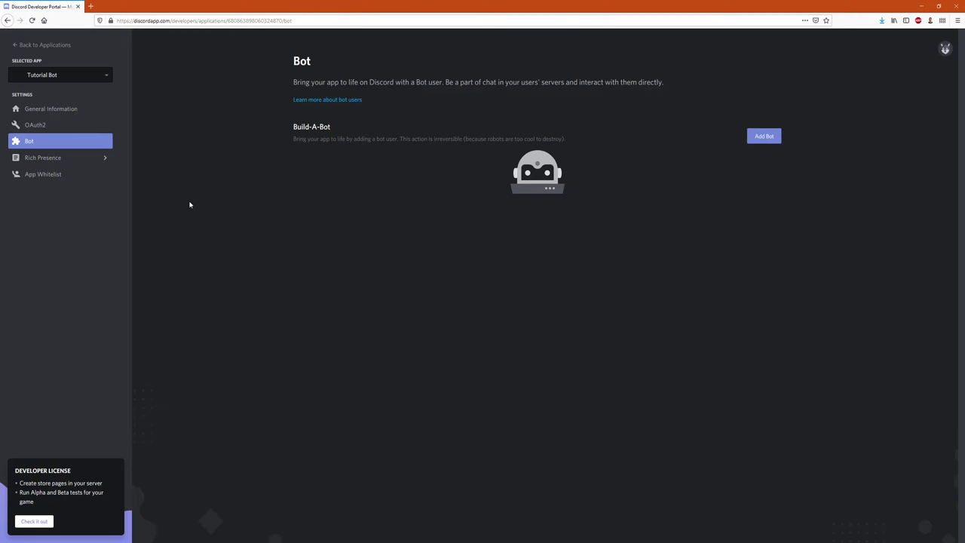
{"action": "left_click", "coordinate": [44, 45]}
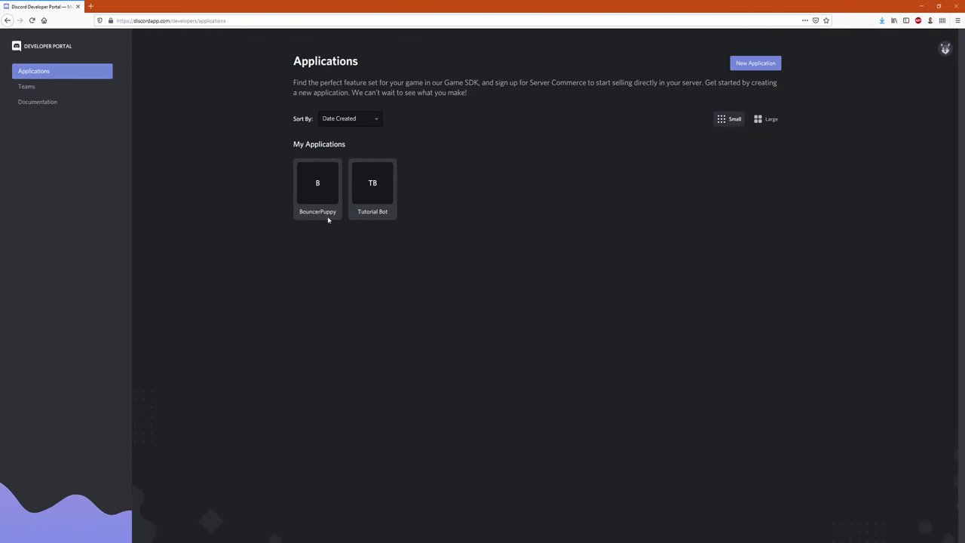
{"action": "left_click", "coordinate": [372, 185]}
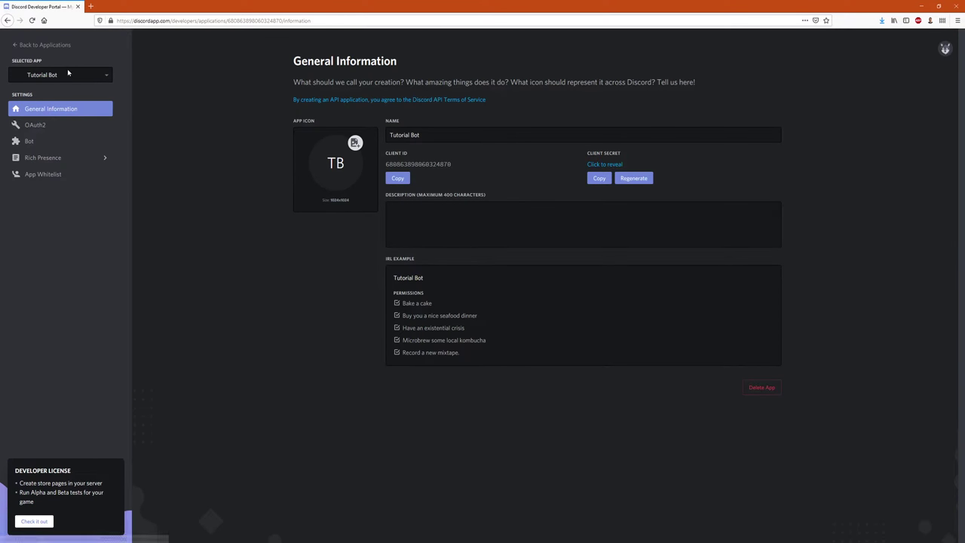
{"action": "left_click", "coordinate": [70, 73]}
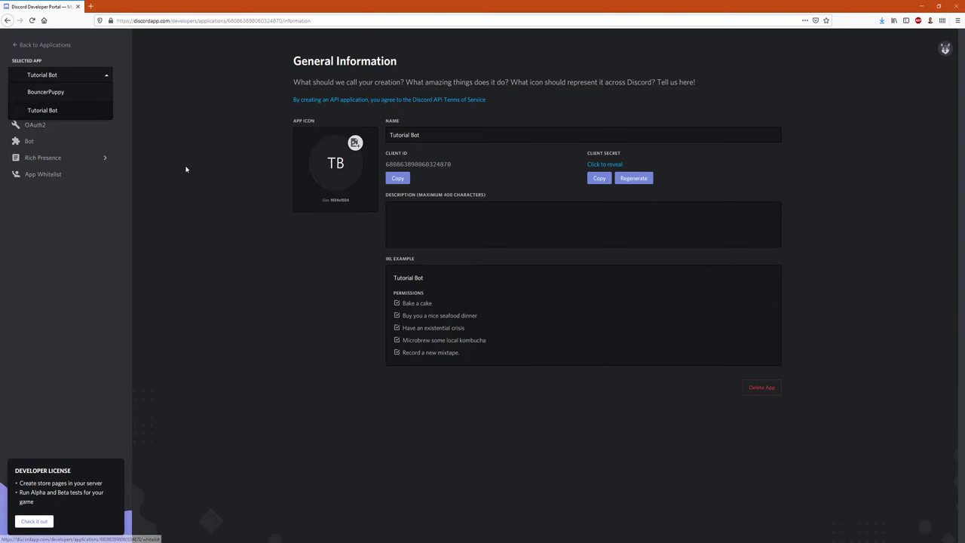
Add a bot user to the Tutorial Bot application and confirm the irrevocable action.
{"action": "left_click", "coordinate": [165, 114]}
{"action": "left_click", "coordinate": [50, 143]}
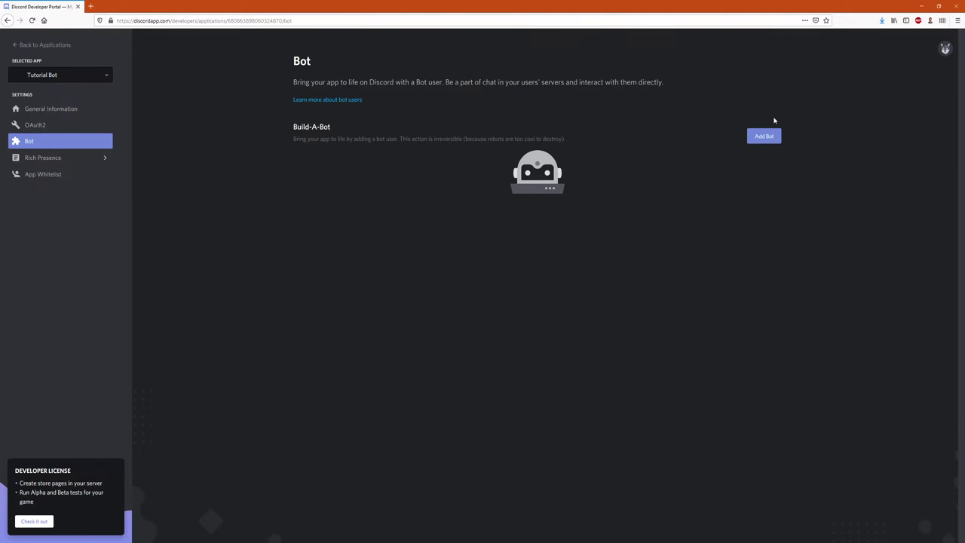
{"action": "left_click", "coordinate": [764, 136]}
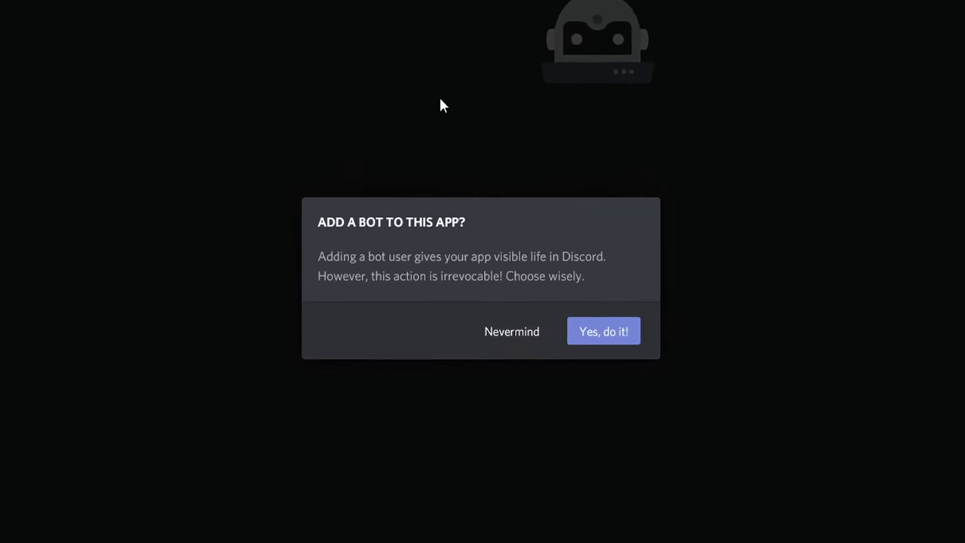
{"action": "left_click", "coordinate": [544, 313]}
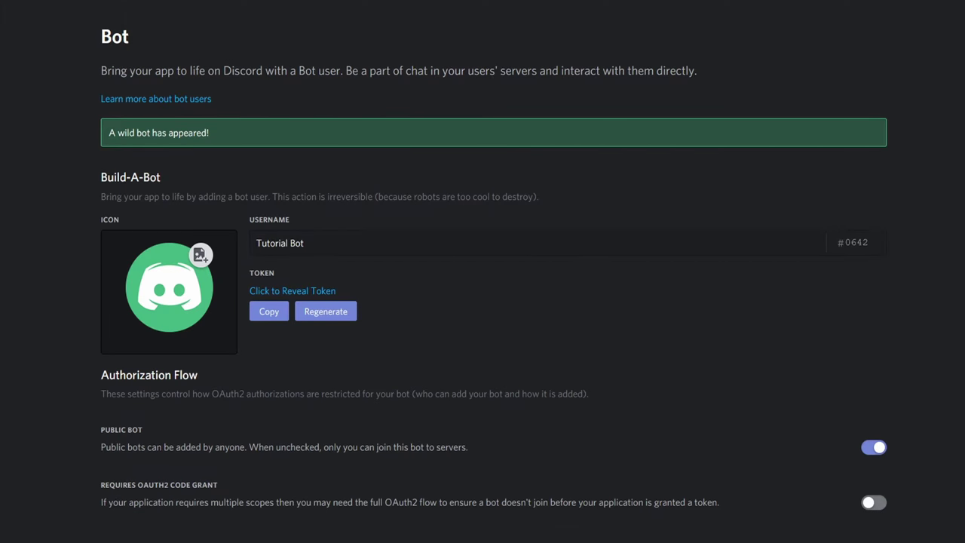
Set the bot's username to "Radibor78 LP Tutorial Bot".
{"action": "key", "text": "Tab"}
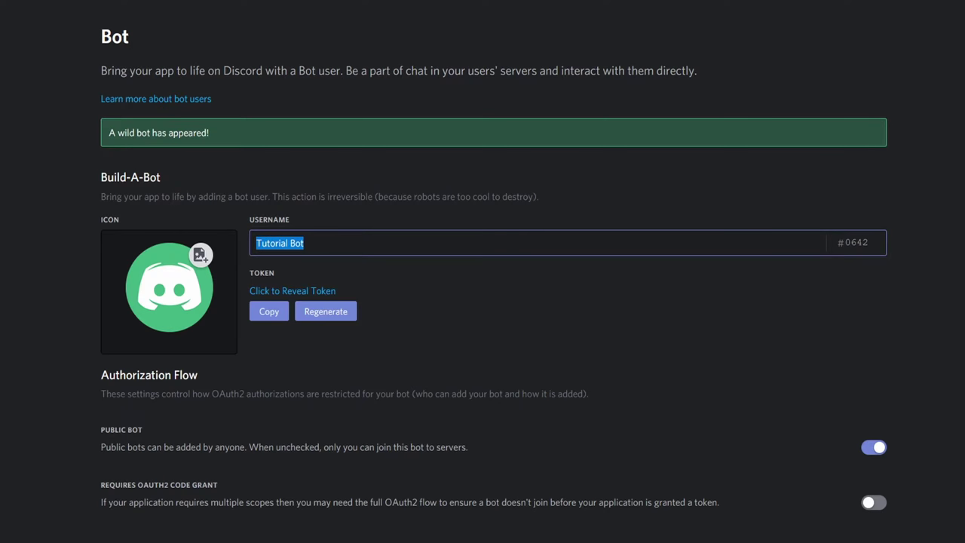
{"action": "type", "text": "Radib"}
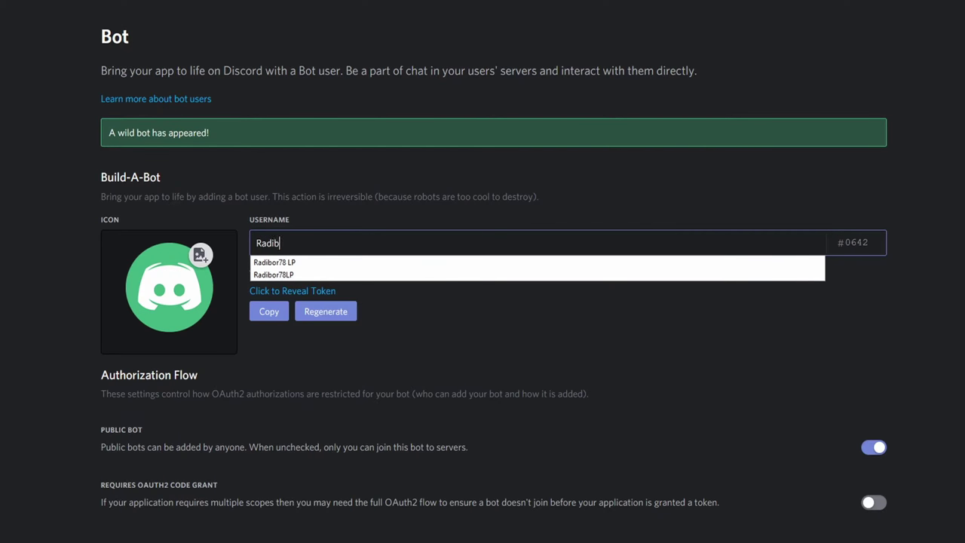
{"action": "type", "text": "or78 LP Tutorial "}
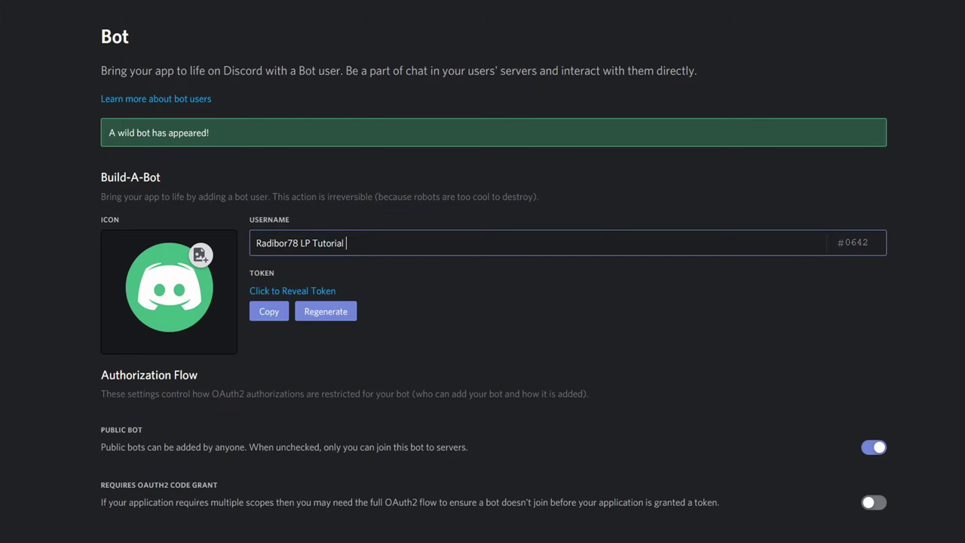
{"action": "type", "text": "Bot"}
Turn off the Public Bot option for the bot and save the changes to its settings.
{"action": "scroll", "coordinate": [504, 286], "scroll_direction": "down", "scroll_amount": 2}
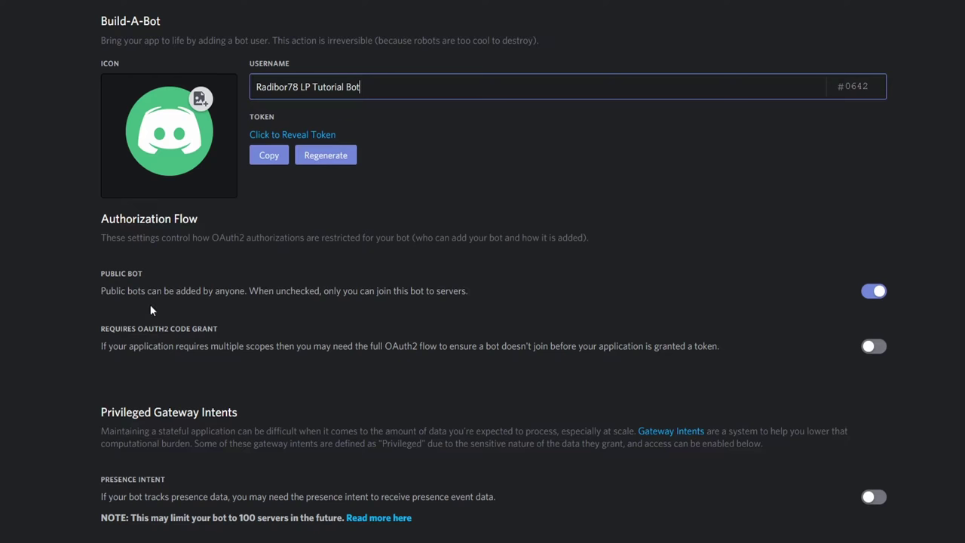
{"action": "left_click_drag", "start_coordinate": [163, 290], "coordinate": [224, 291]}
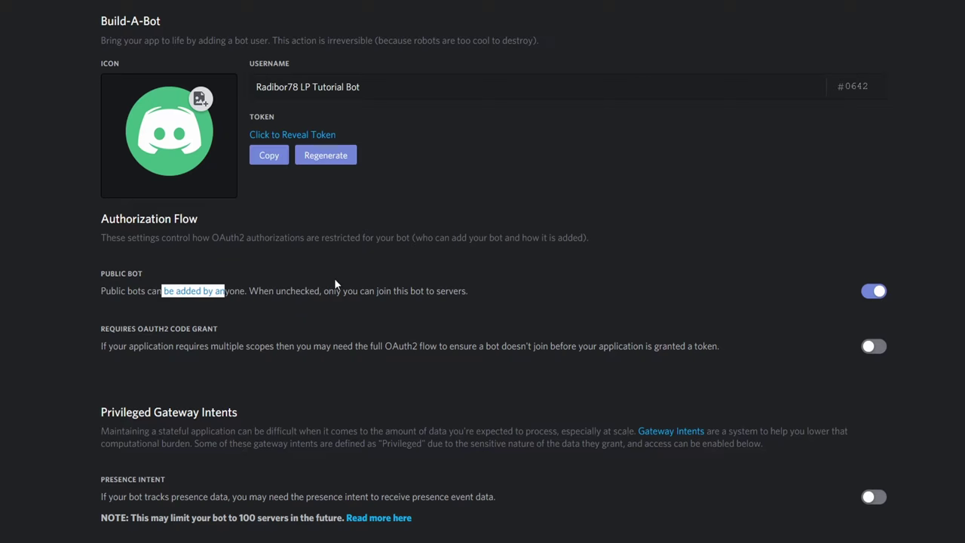
{"action": "left_click", "coordinate": [363, 313]}
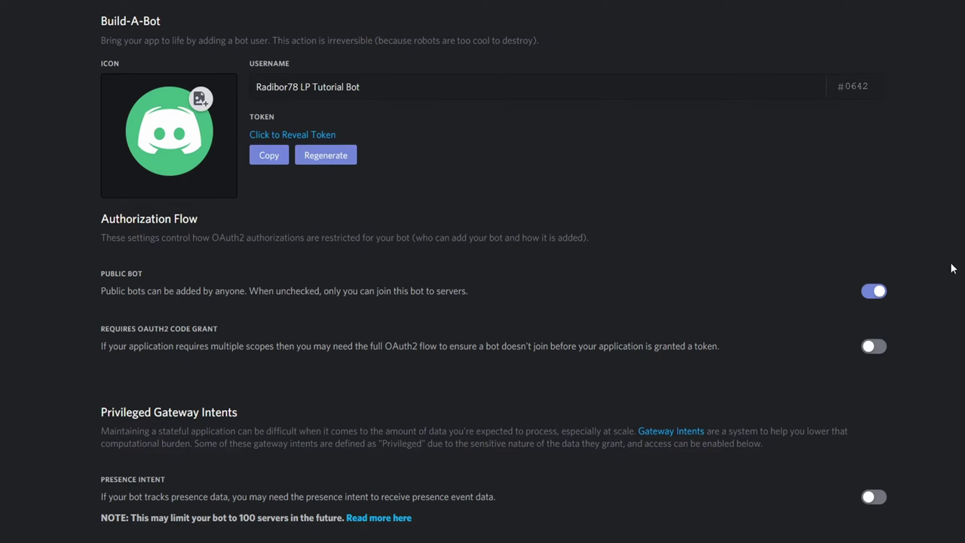
{"action": "scroll", "coordinate": [597, 305], "scroll_direction": "up", "scroll_amount": 2}
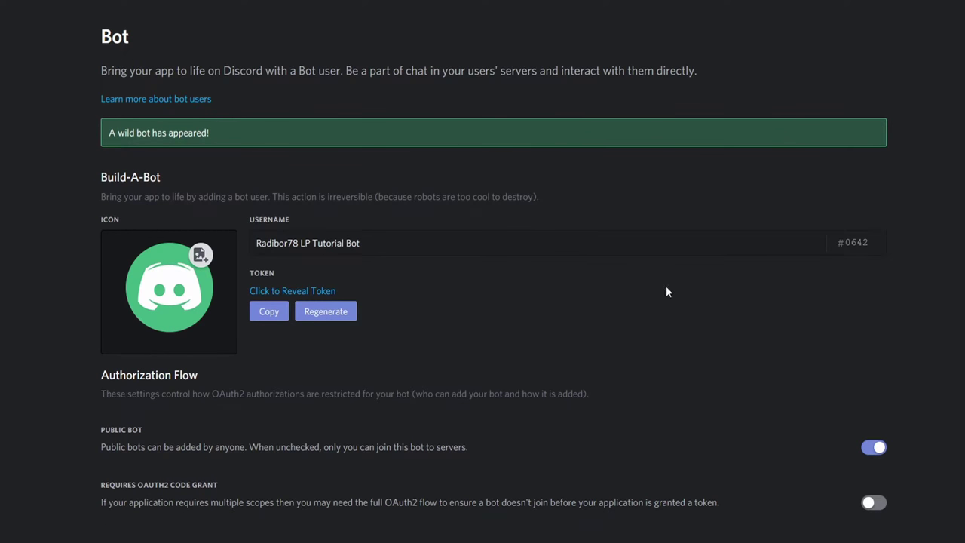
{"action": "left_click", "coordinate": [872, 446]}
{"action": "scroll", "coordinate": [319, 474], "scroll_direction": "down", "scroll_amount": 2}
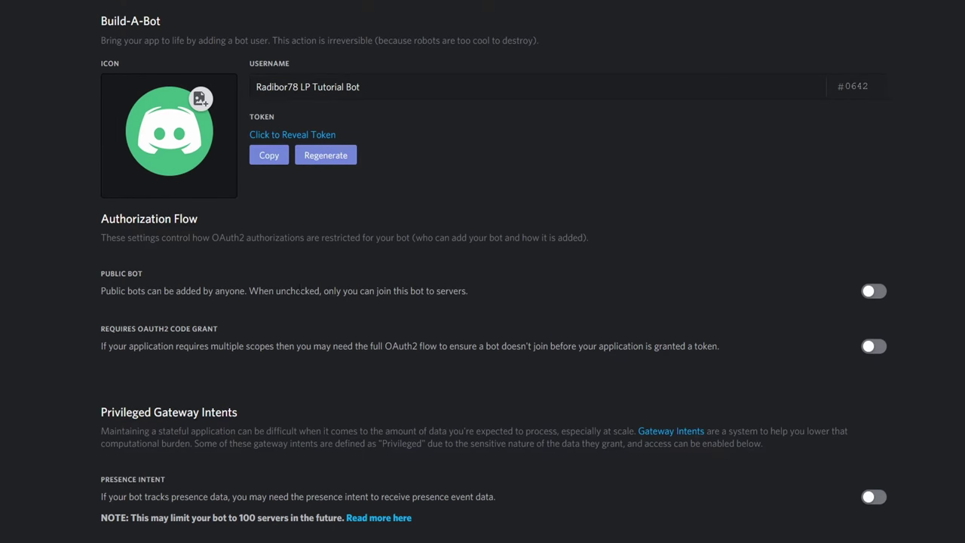
{"action": "scroll", "coordinate": [833, 163], "scroll_direction": "down", "scroll_amount": 4}
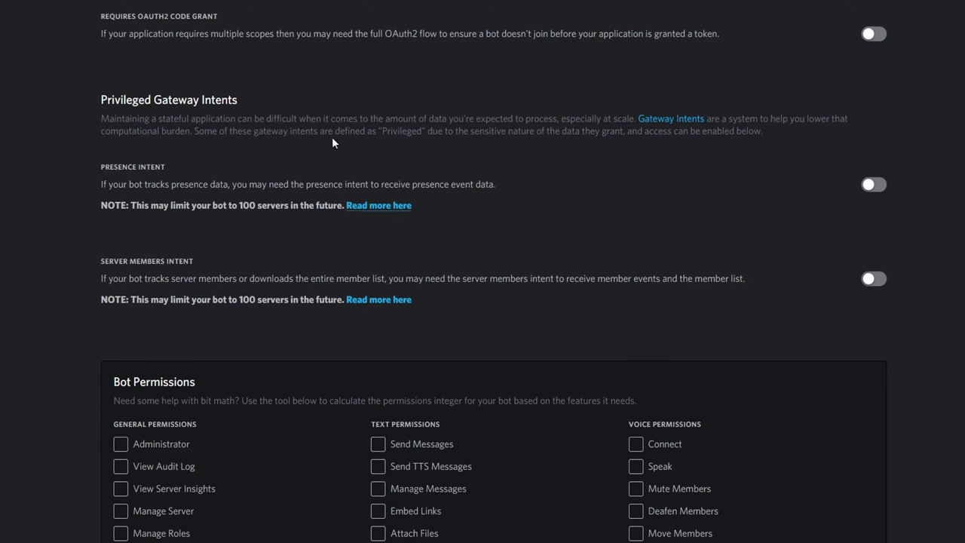
{"action": "scroll", "coordinate": [304, 415], "scroll_direction": "down", "scroll_amount": 1}
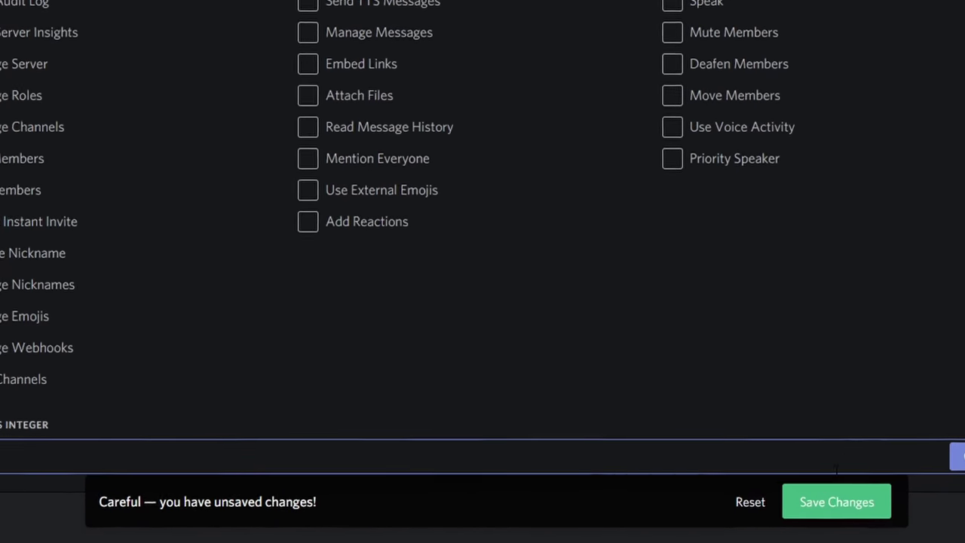
{"action": "left_click", "coordinate": [702, 522]}
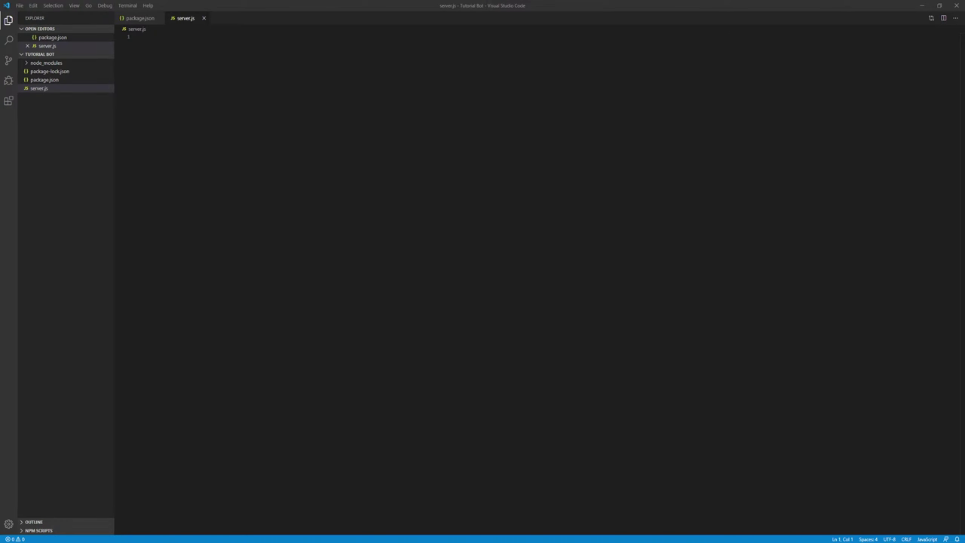
{"action": "key", "text": "alt+Tab"}
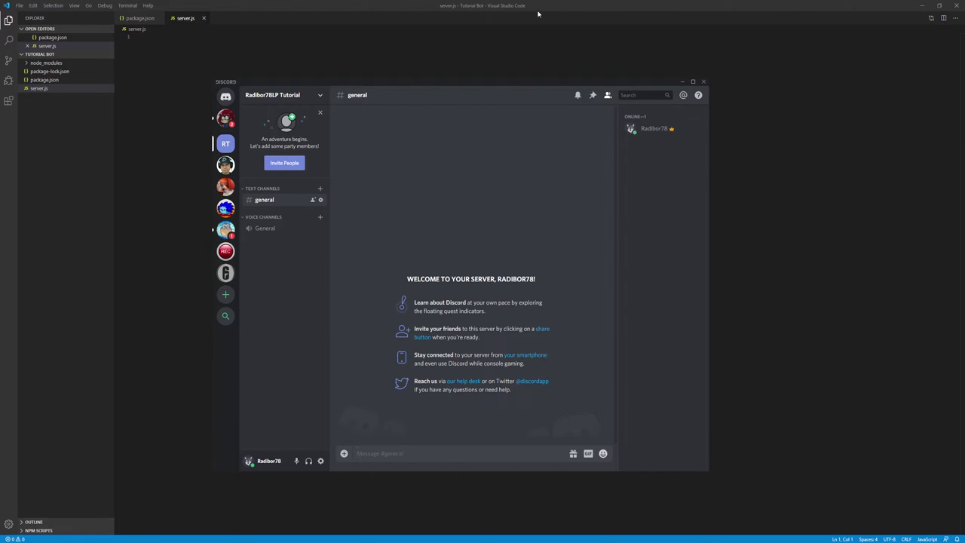
{"action": "left_click", "coordinate": [570, 14]}
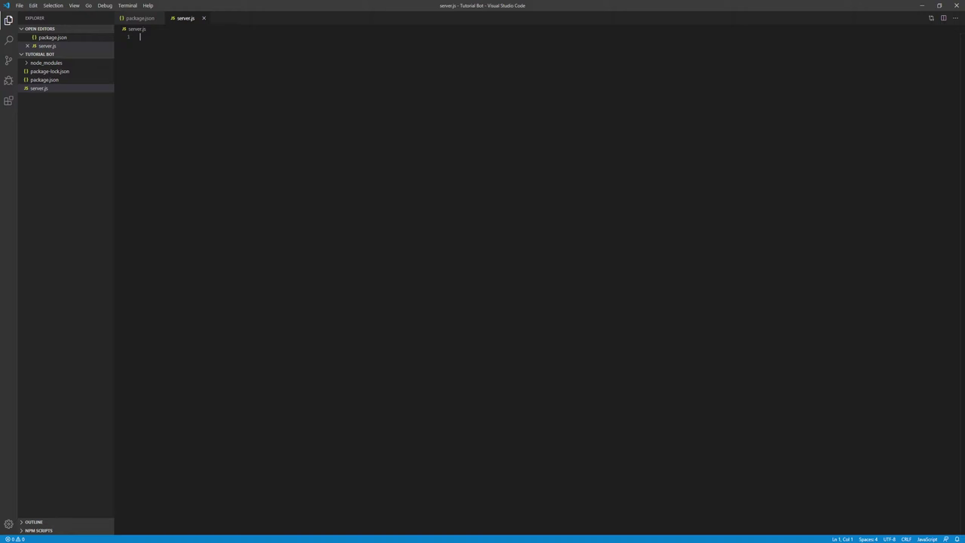
Copy the Tutorial Bot's client ID from the Discord Developer Portal into the Discord Permissions Calculator with the Administrator permission enabled.
{"action": "key", "text": "alt+Tab"}
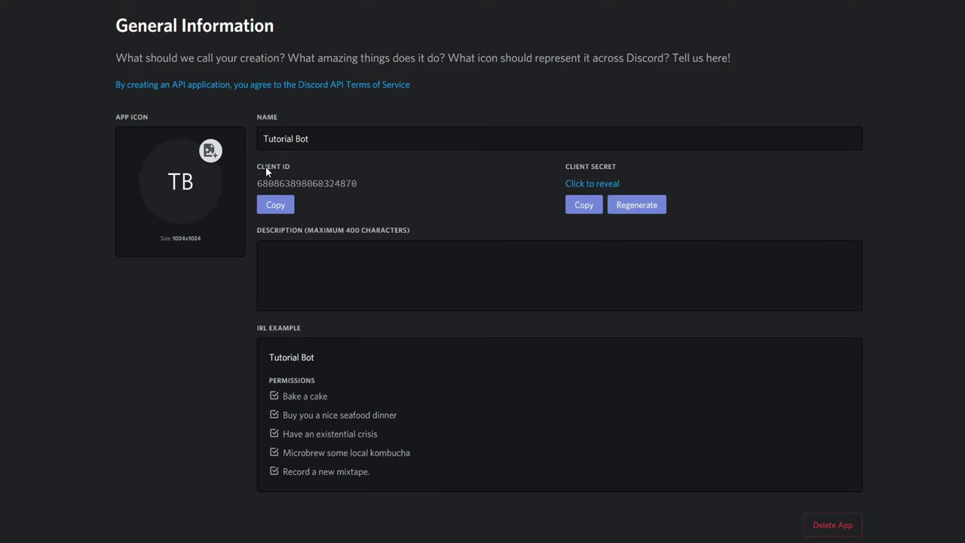
{"action": "left_click", "coordinate": [277, 206]}
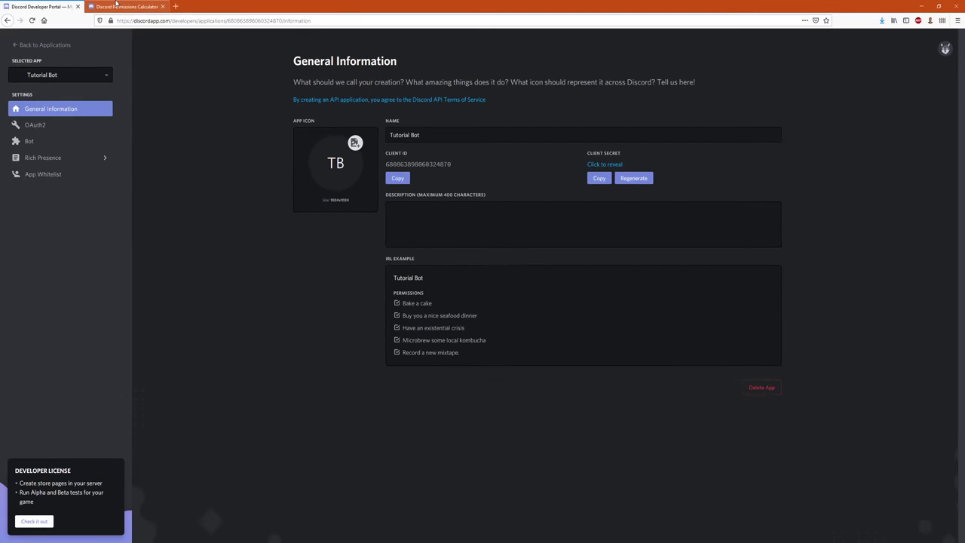
{"action": "left_click", "coordinate": [112, 5]}
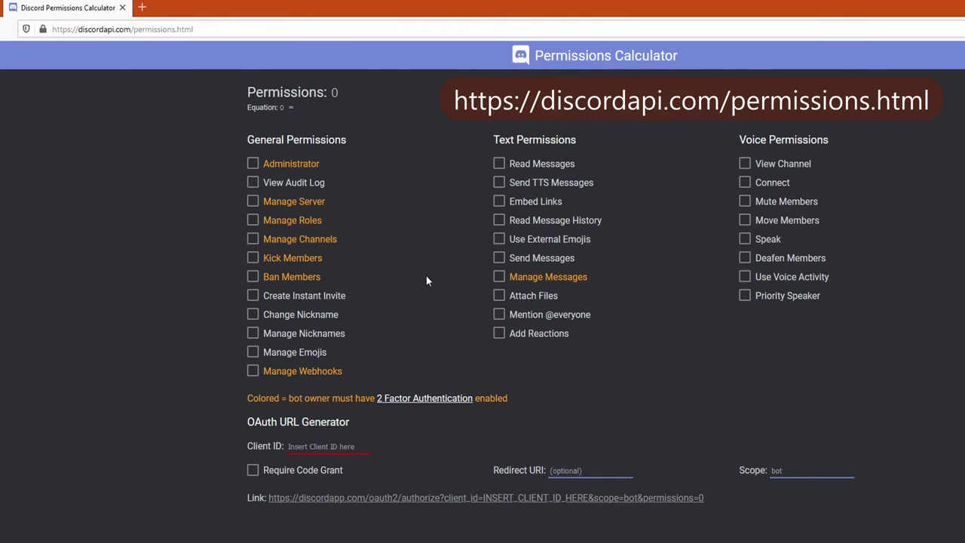
{"action": "left_click", "coordinate": [254, 165]}
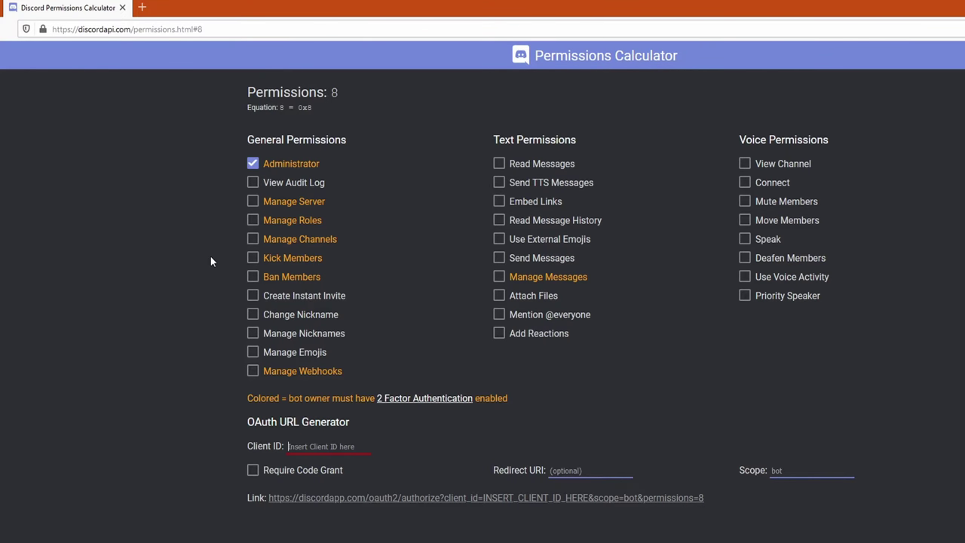
{"action": "key", "text": "ctrl+v"}
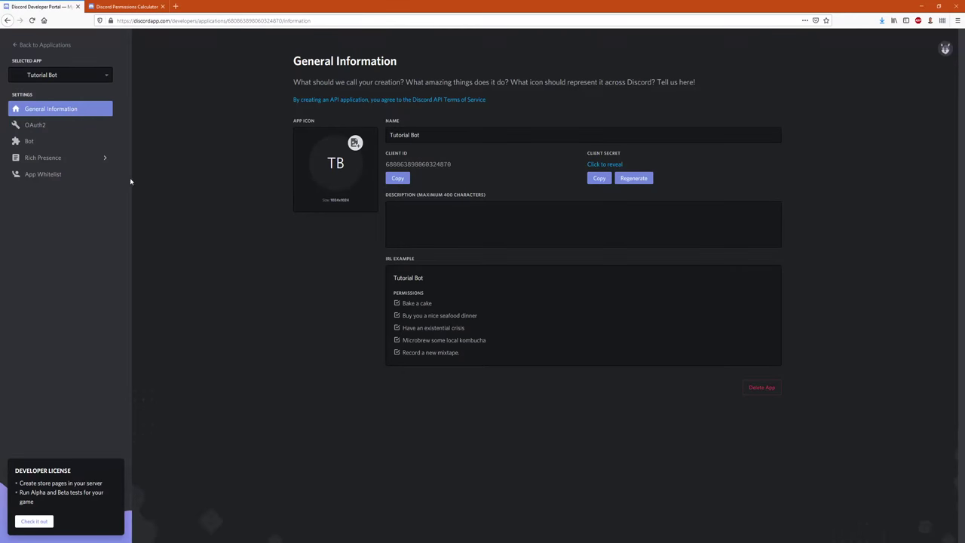
Examine the Bot Permissions list on the Tutorial Bot application's Bot page, including Kick Members and Ban Members.
{"action": "left_click", "coordinate": [83, 140]}
{"action": "scroll", "coordinate": [487, 291], "scroll_direction": "down", "scroll_amount": 10}
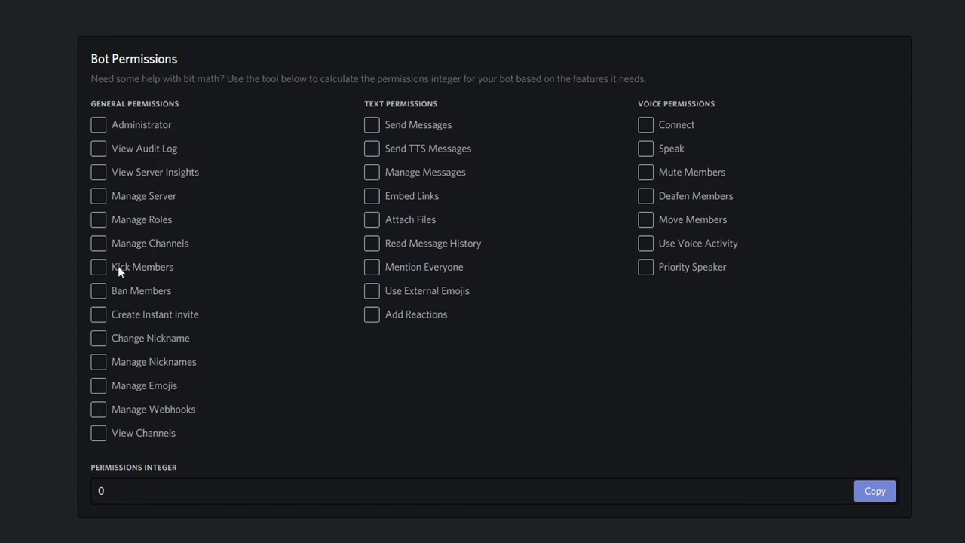
{"action": "left_click", "coordinate": [144, 267]}
{"action": "left_click", "coordinate": [152, 290]}
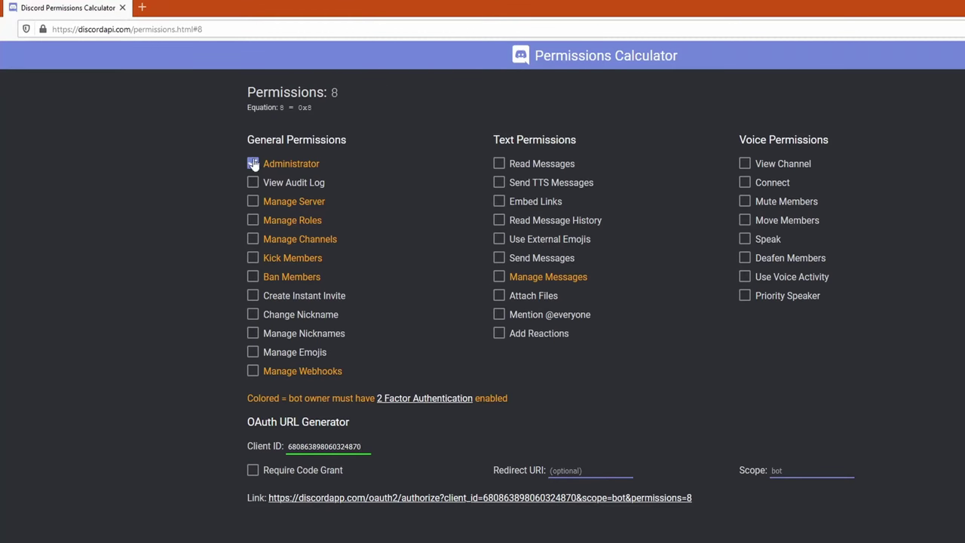
Try Kick Members and Ban Members in place of the Administrator permission in the Discord Permissions Calculator.
{"action": "left_click", "coordinate": [254, 164]}
{"action": "left_click", "coordinate": [252, 258]}
{"action": "left_click", "coordinate": [253, 277]}
{"action": "left_click", "coordinate": [253, 258]}
{"action": "left_click", "coordinate": [253, 277]}
{"action": "left_click", "coordinate": [253, 164]}
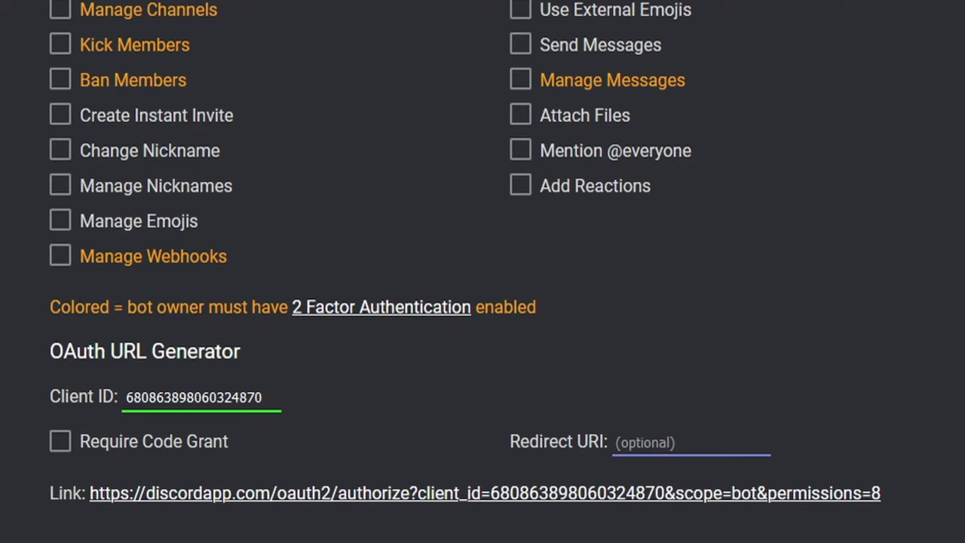
Open the generated OAuth link and authorize Tutorial Bot on the "Radibor78LP Tutorial" server with Administrator permission, completing the captcha.
{"action": "left_click", "coordinate": [528, 494]}
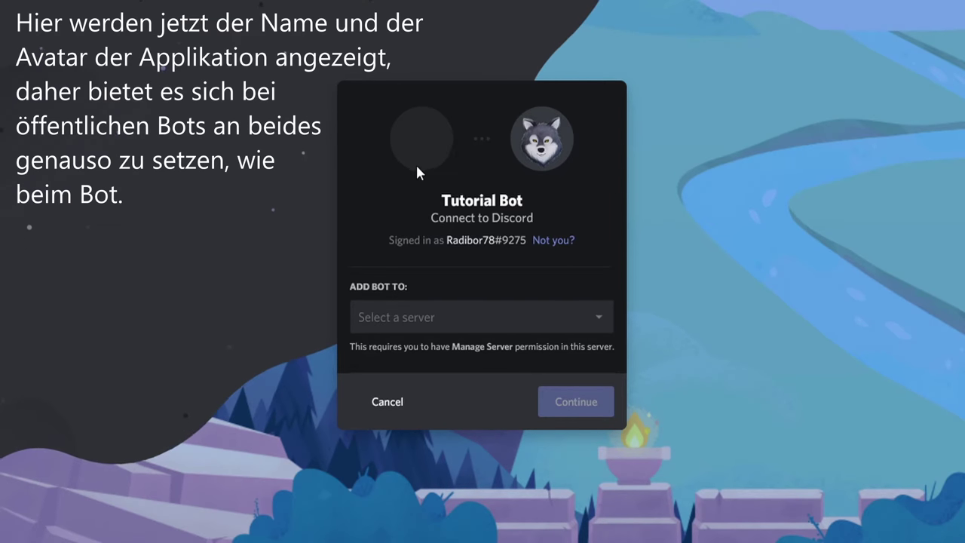
{"action": "left_click", "coordinate": [468, 317]}
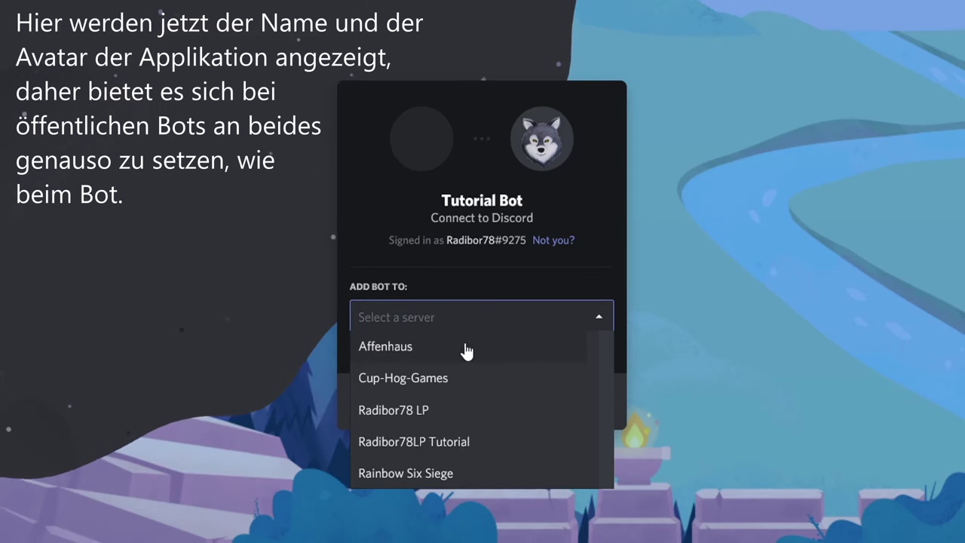
{"action": "left_click", "coordinate": [445, 445]}
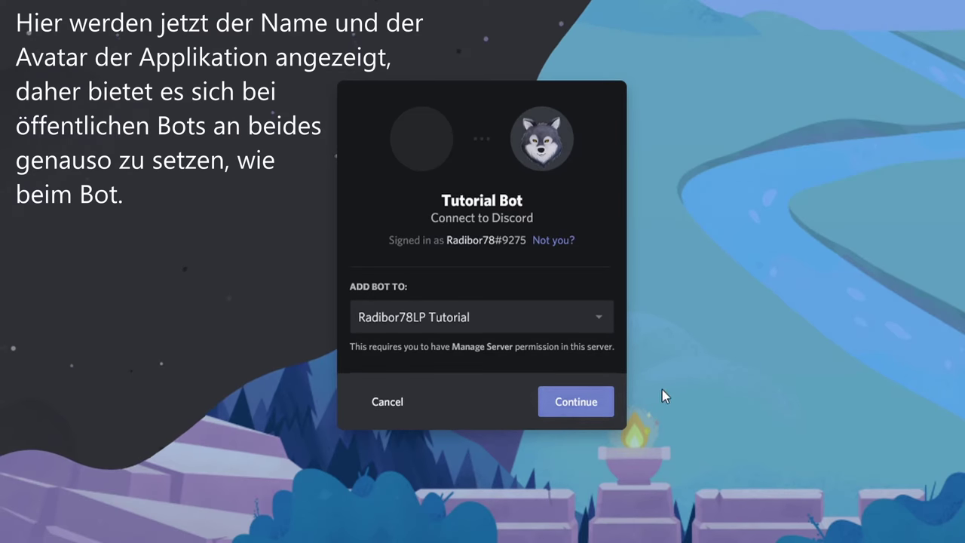
{"action": "left_click", "coordinate": [594, 402]}
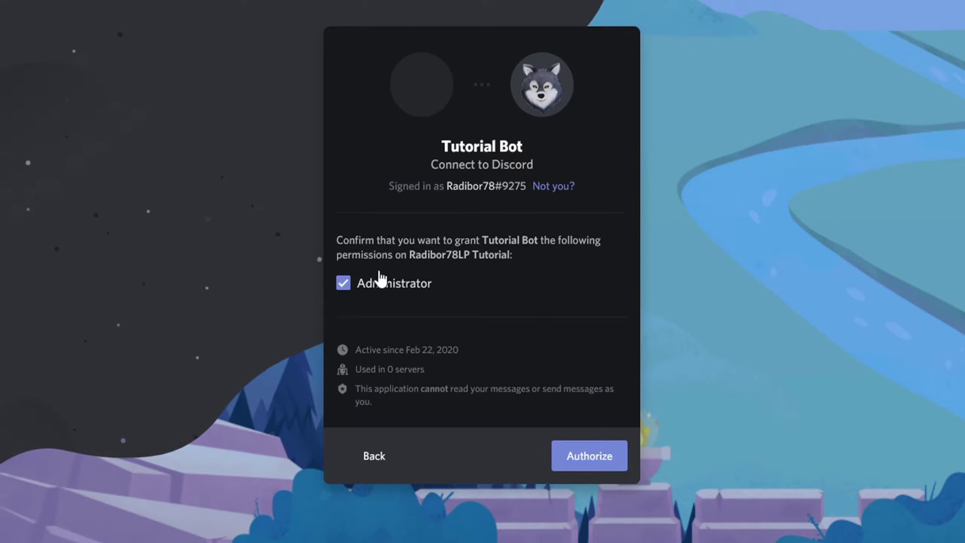
{"action": "left_click", "coordinate": [586, 467]}
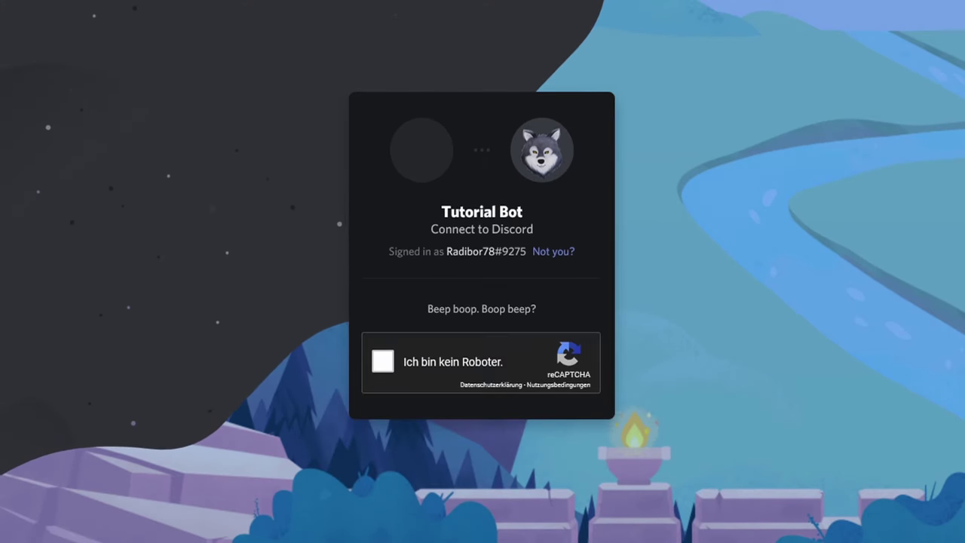
{"action": "left_click", "coordinate": [384, 367]}
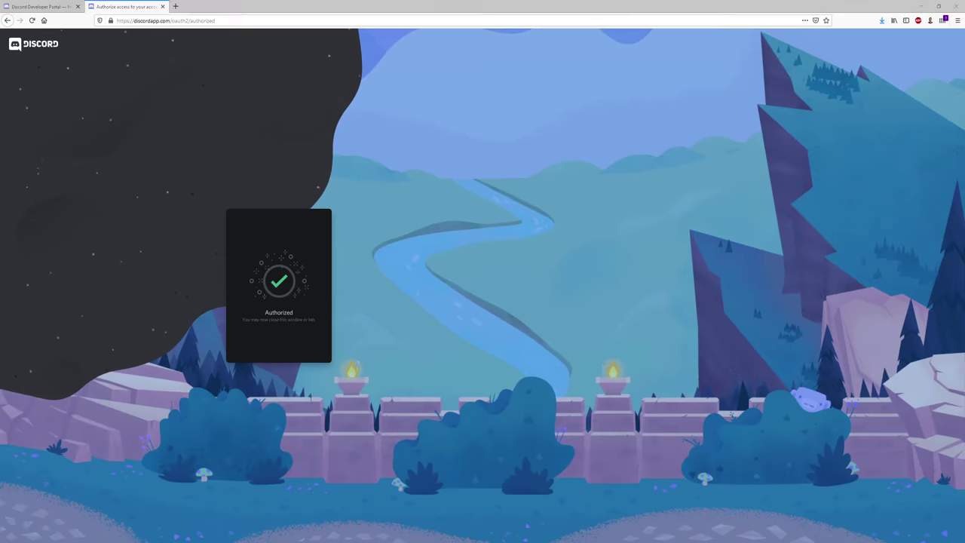
Switch to Visual Studio Code and begin server.js with a constant named Discord assigned from a require call with a quoted module name.
{"action": "key", "text": "alt+Tab"}
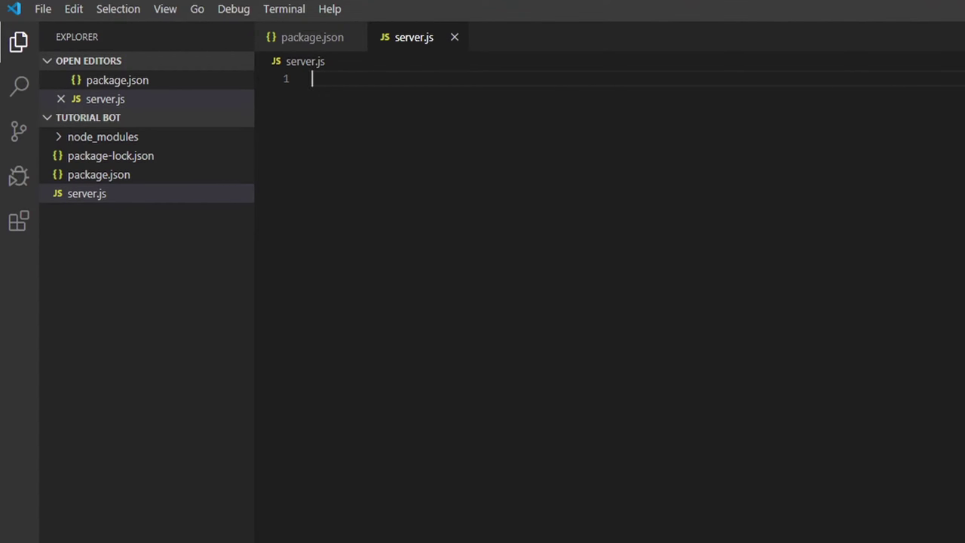
{"action": "type", "text": "c"}
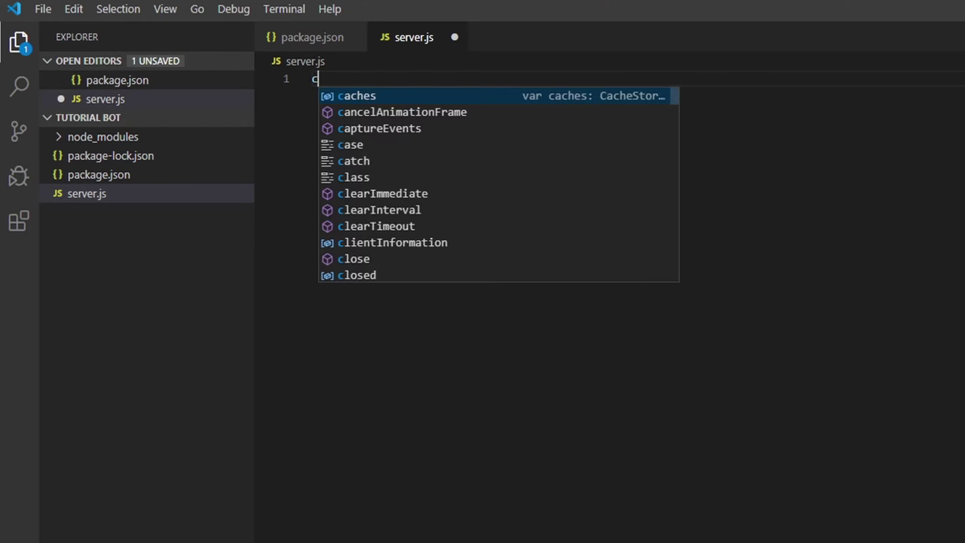
{"action": "type", "text": "onst Discord"}
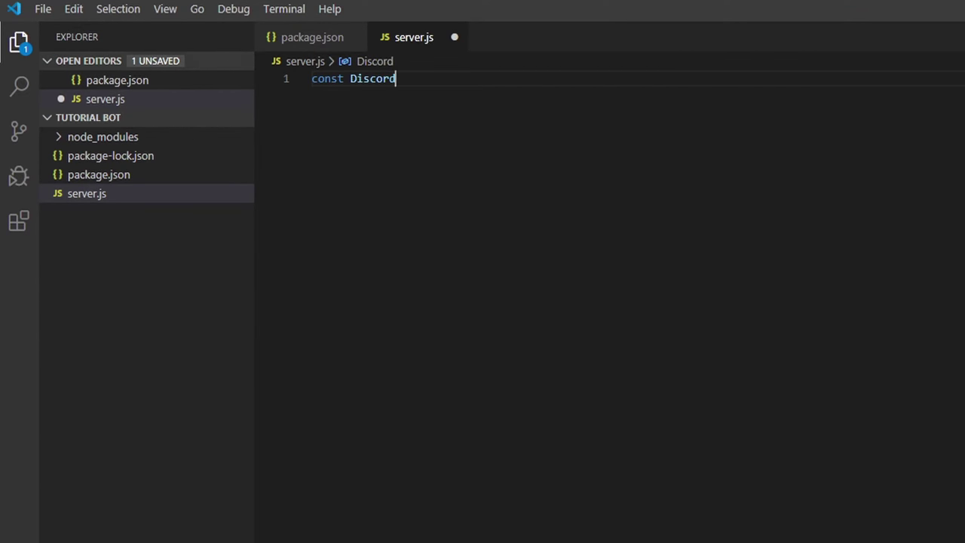
{"action": "type", "text": " = require("}
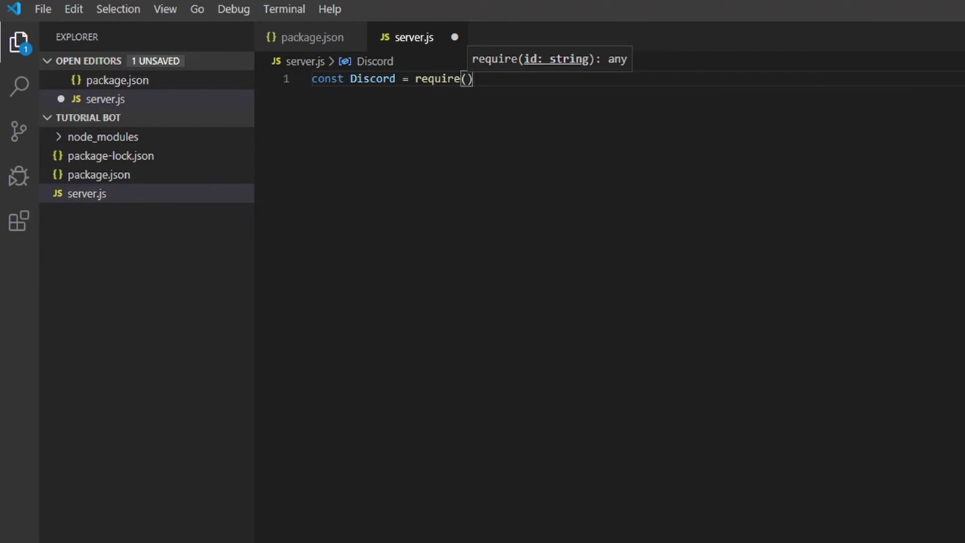
{"action": "key", "text": "ctrl+space"}
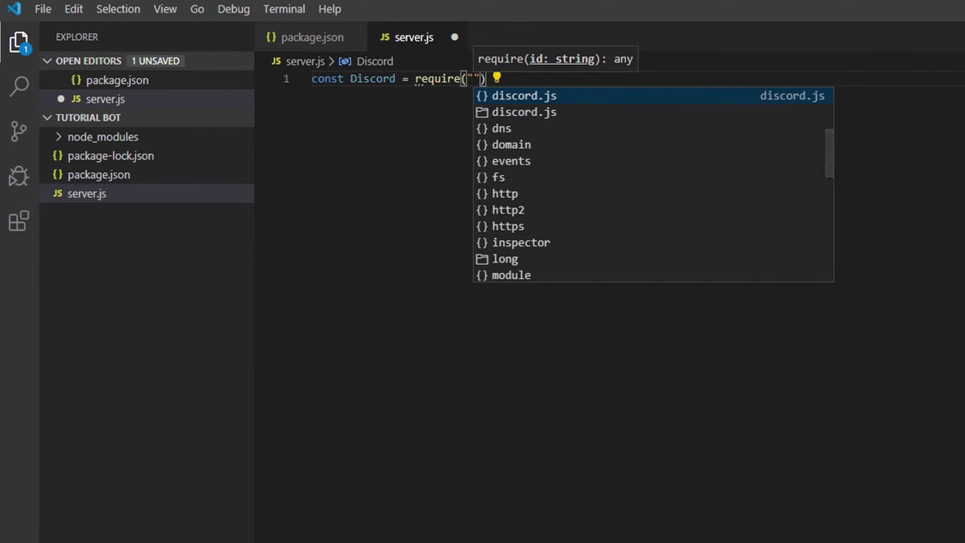
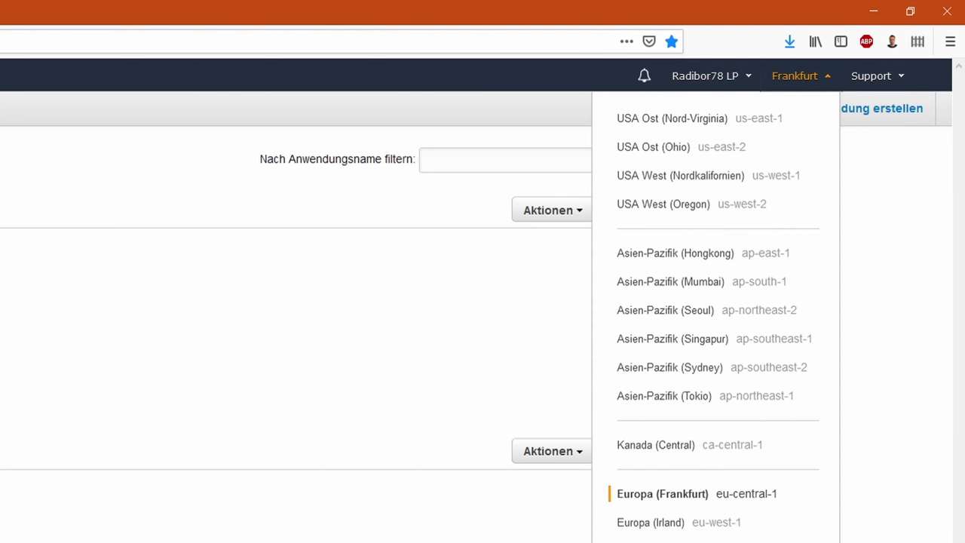
Switch to Discord and examine the server region in the Radibor78LP Tutorial server's overview settings, then return to the AWS console.
{"action": "key", "text": "alt+Tab"}
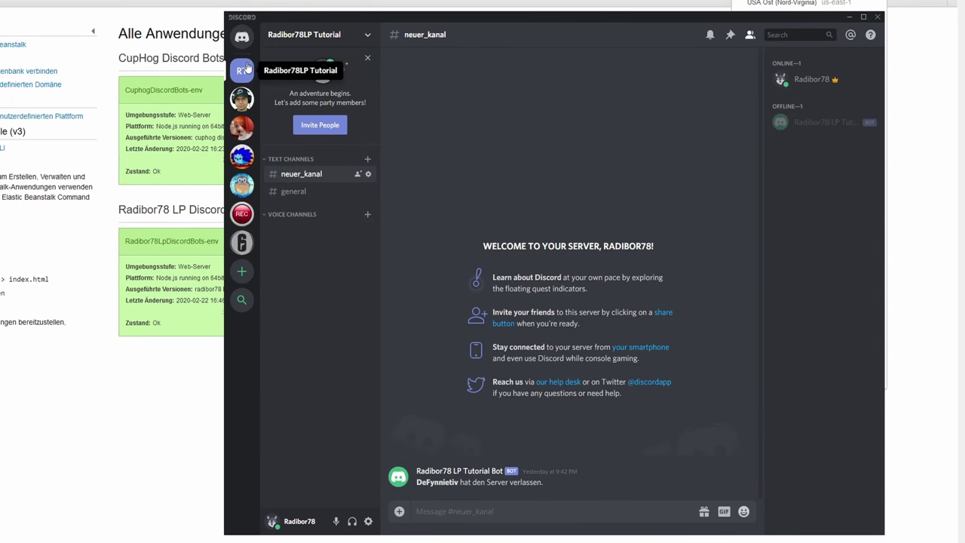
{"action": "right_click", "coordinate": [243, 69]}
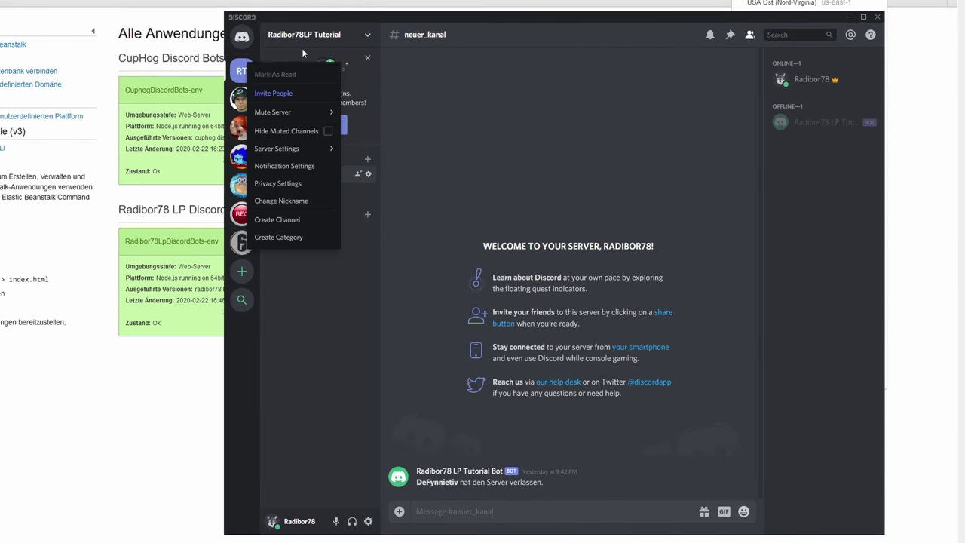
{"action": "left_click", "coordinate": [284, 147]}
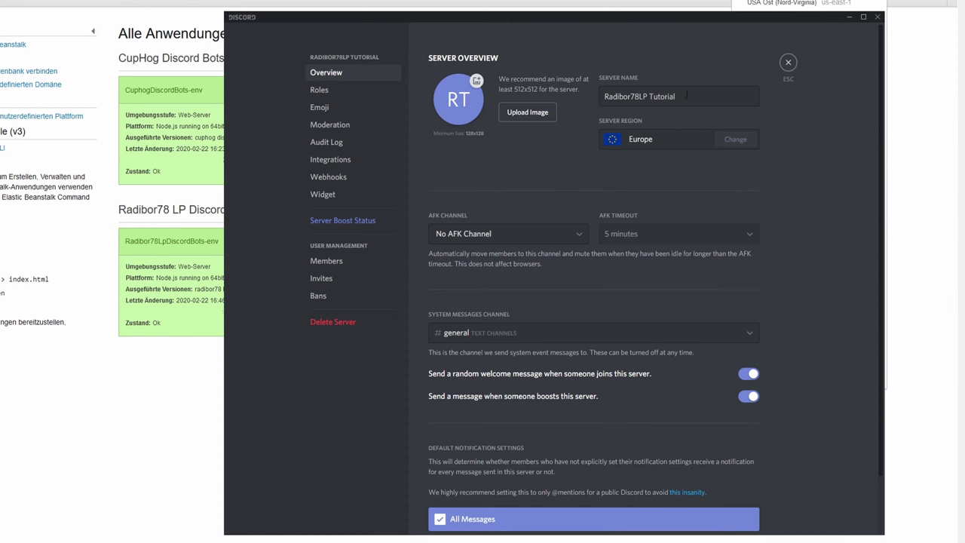
{"action": "left_click", "coordinate": [788, 64]}
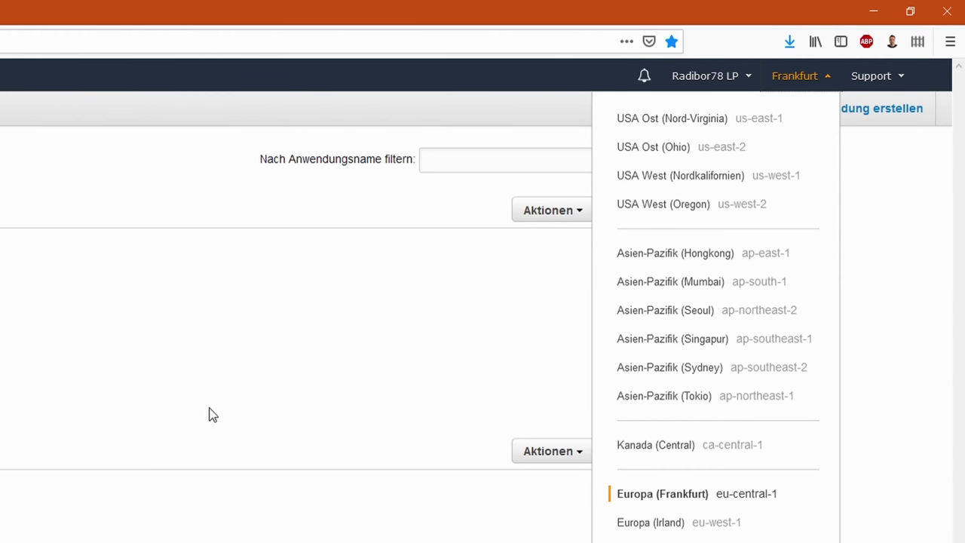
{"action": "left_click", "coordinate": [214, 287]}
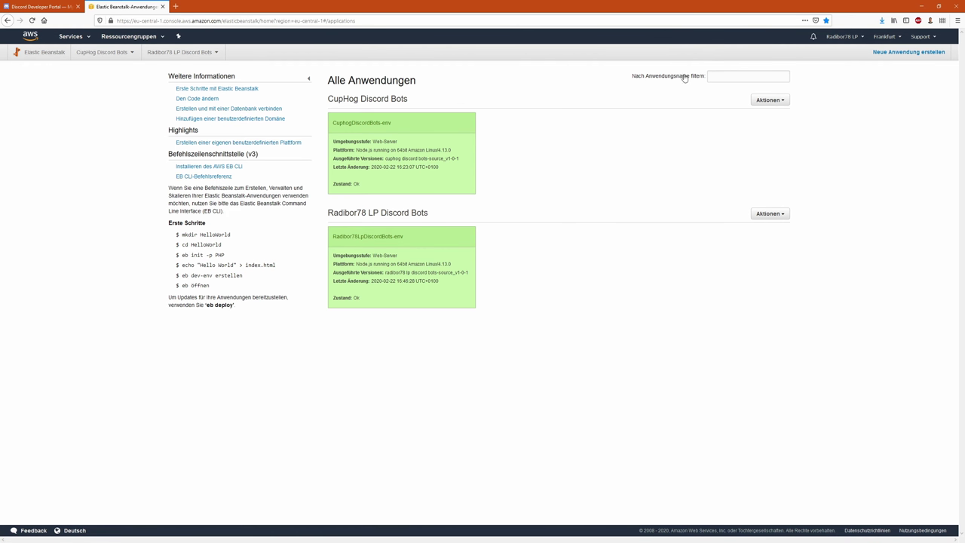
{"action": "left_click", "coordinate": [909, 58]}
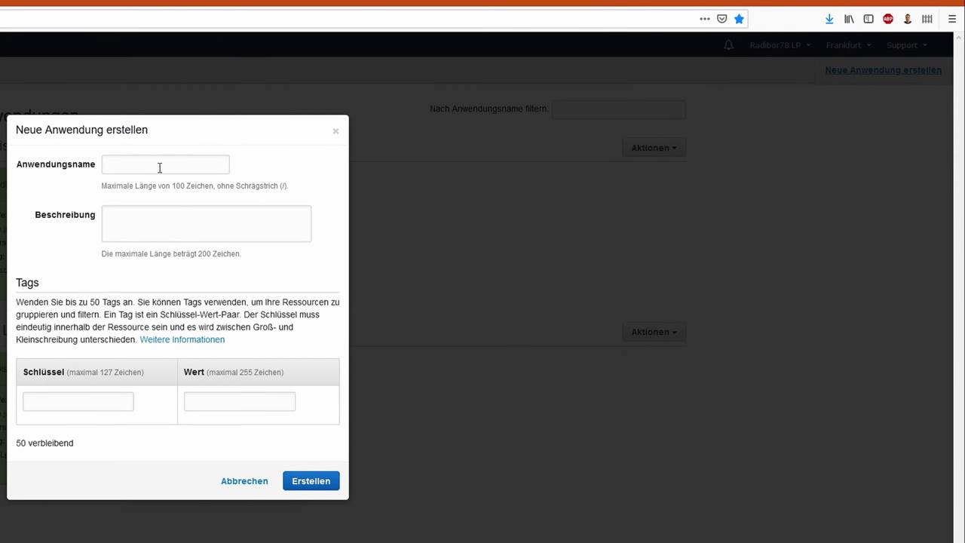
{"action": "left_click", "coordinate": [168, 166]}
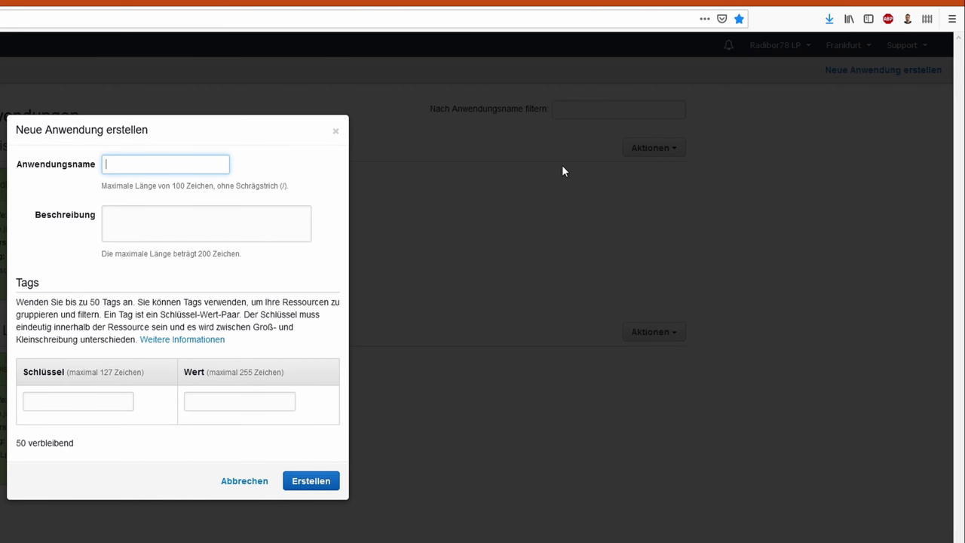
{"action": "left_click", "coordinate": [244, 480]}
{"action": "left_click_drag", "start_coordinate": [245, 480], "coordinate": [418, 106]}
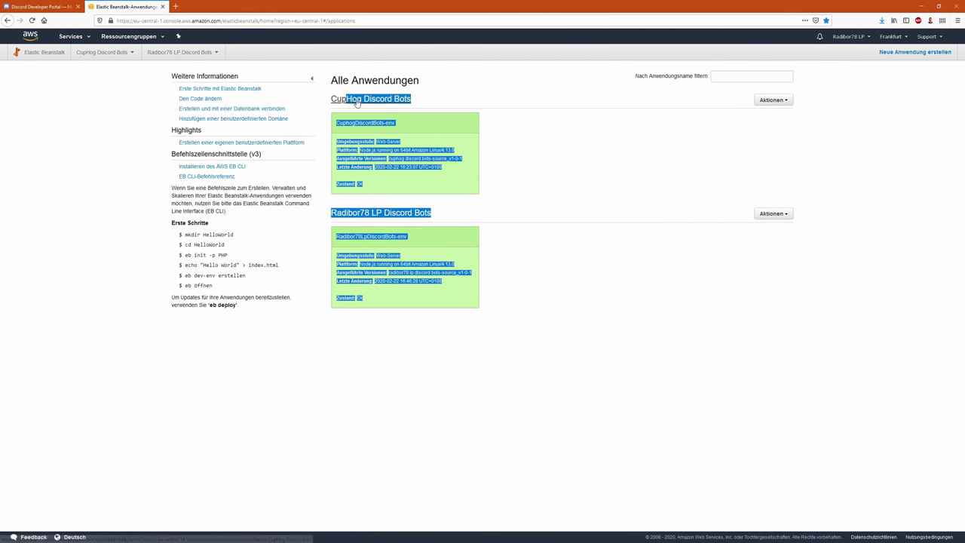
{"action": "left_click", "coordinate": [353, 84]}
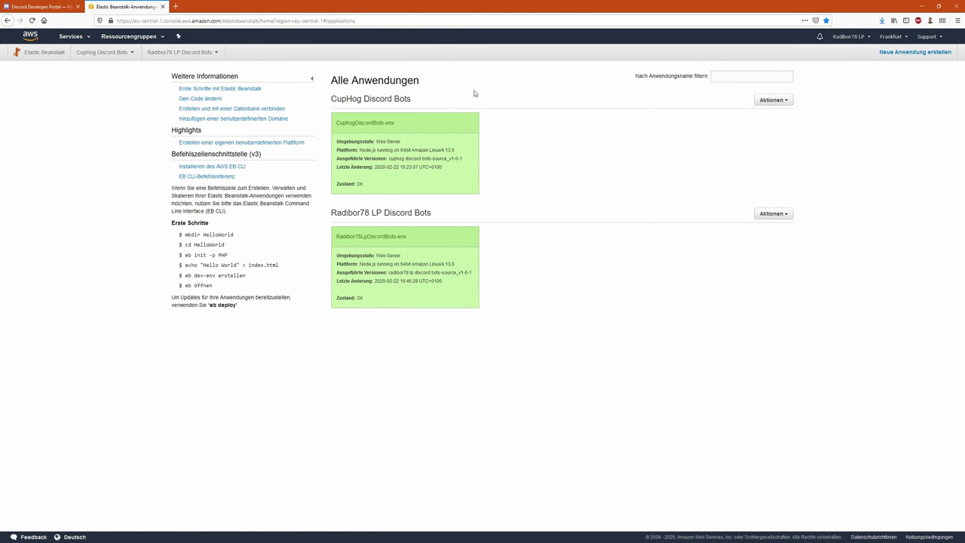
Create a new Elastic Beanstalk application named Tutorial Bot.
{"action": "left_click", "coordinate": [889, 52]}
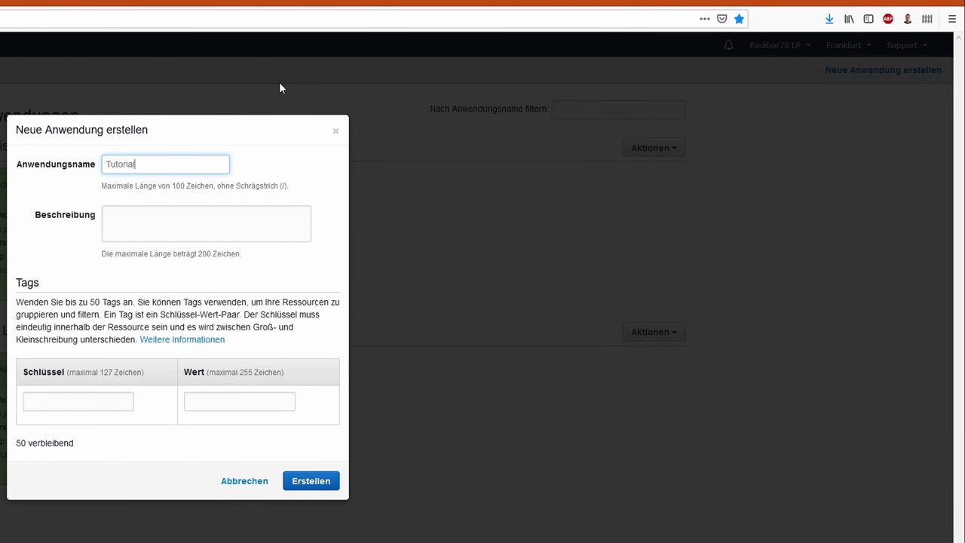
{"action": "type", "text": "Tutorial Bot"}
{"action": "left_click", "coordinate": [324, 480]}
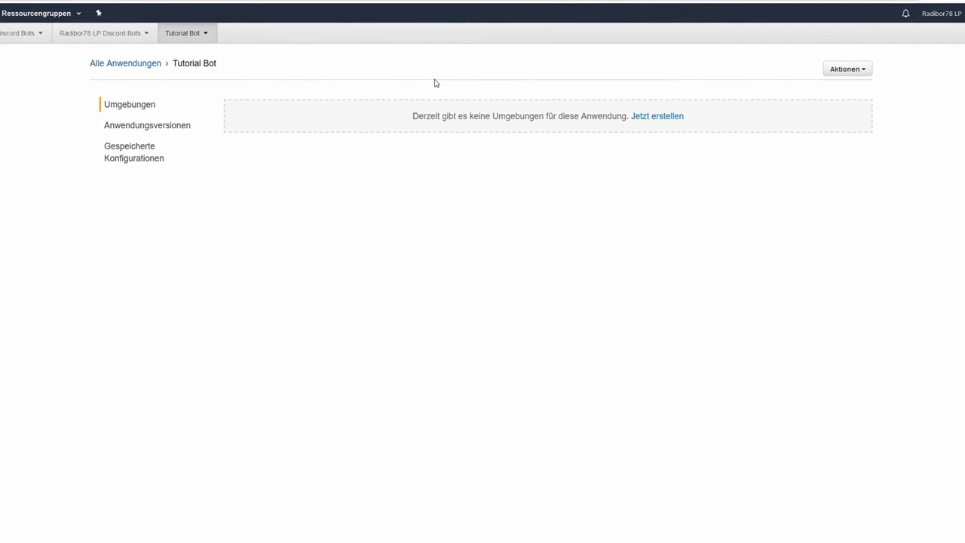
Start a new web server environment for the Tutorial Bot application, keeping TutorialBot-env as the environment name.
{"action": "left_click", "coordinate": [657, 116]}
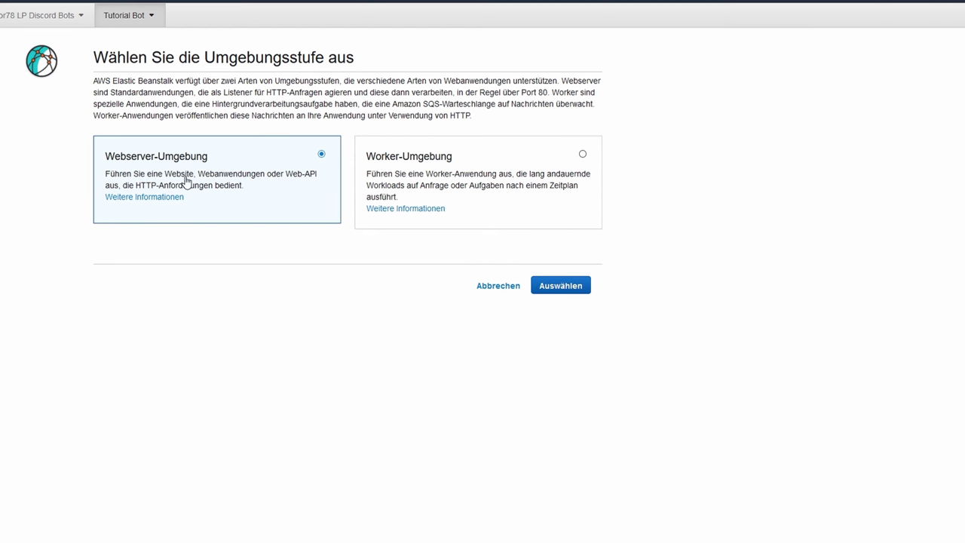
{"action": "left_click", "coordinate": [564, 286]}
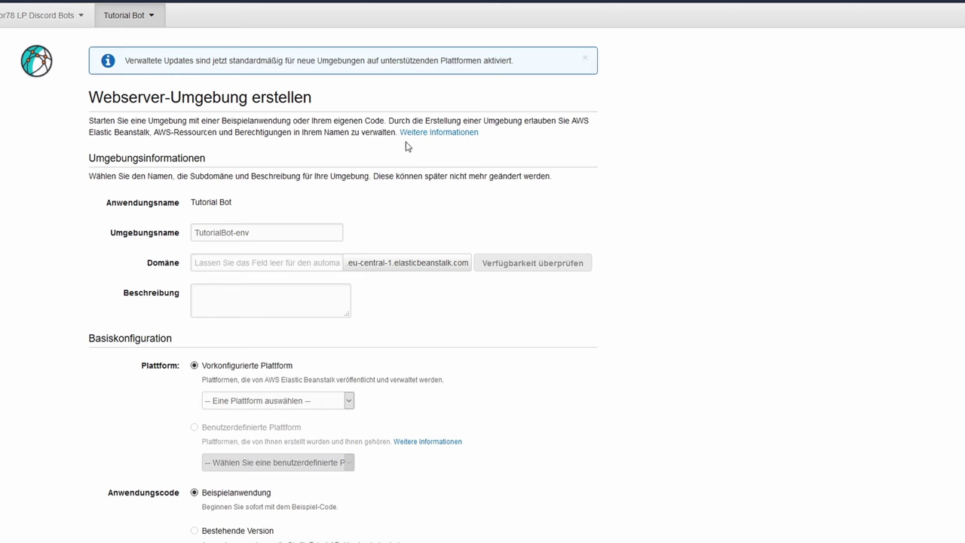
{"action": "scroll", "coordinate": [767, 217], "scroll_direction": "down", "scroll_amount": 1}
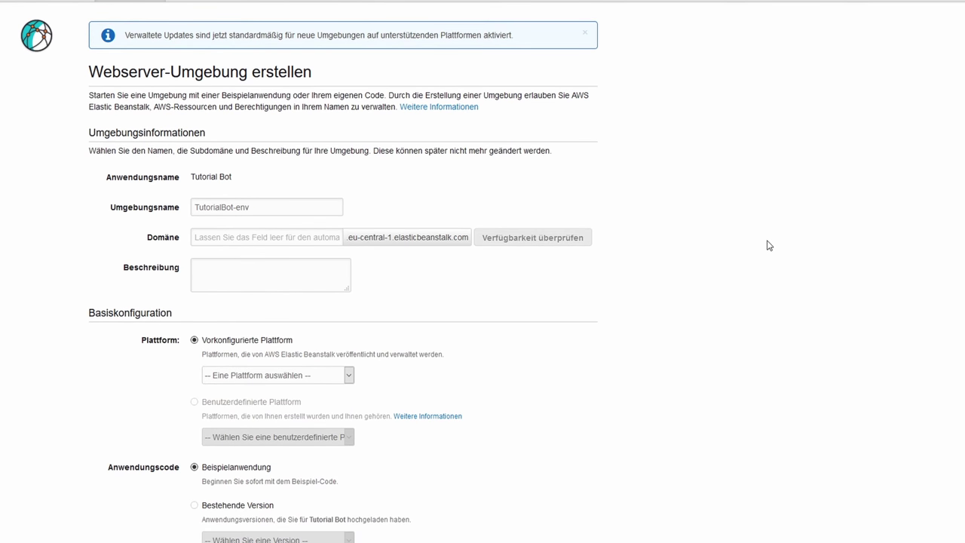
{"action": "scroll", "coordinate": [769, 246], "scroll_direction": "up", "scroll_amount": 1}
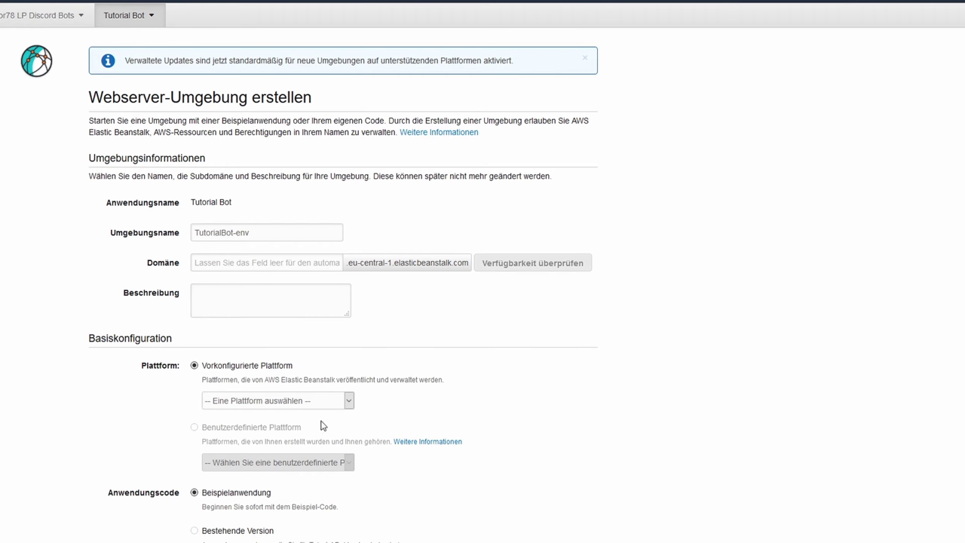
{"action": "triple_click", "coordinate": [248, 233]}
{"action": "left_click", "coordinate": [307, 234]}
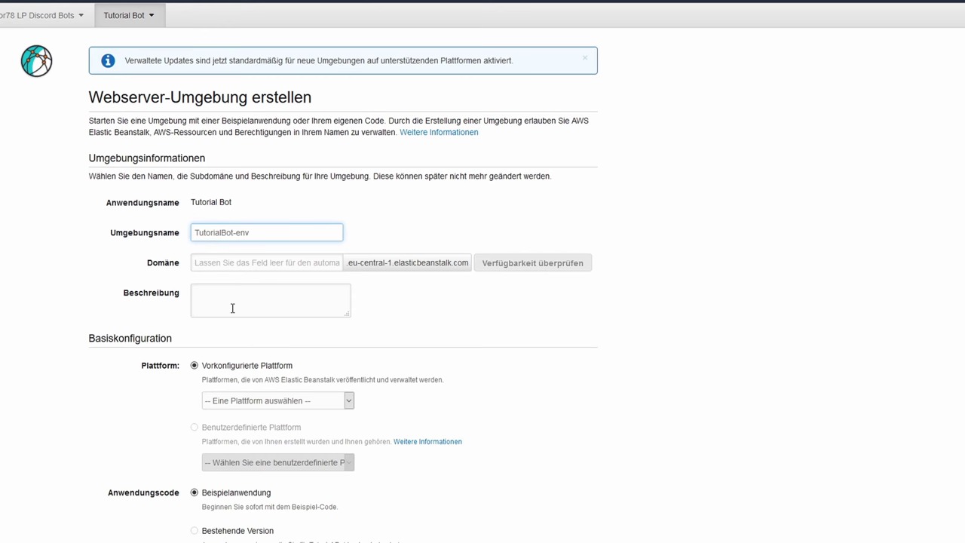
{"action": "scroll", "coordinate": [215, 308], "scroll_direction": "down", "scroll_amount": 3}
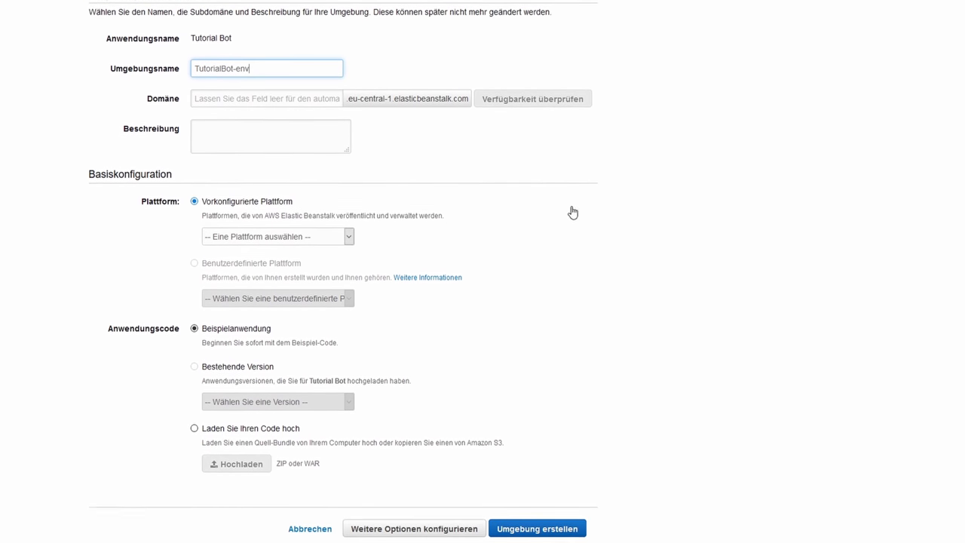
Set the environment's preconfigured platform to Node.js and choose uploading your own code as the application code.
{"action": "left_click", "coordinate": [241, 163]}
{"action": "left_click", "coordinate": [280, 197]}
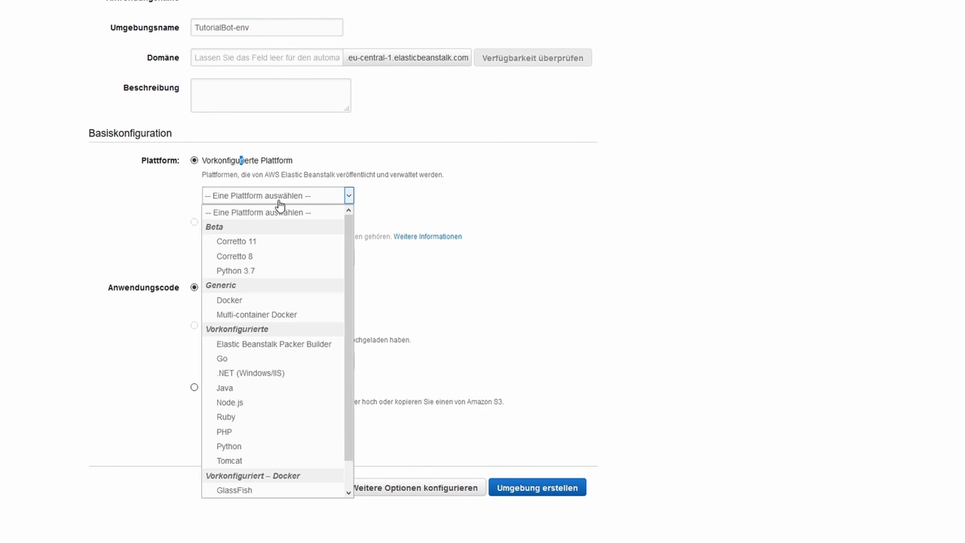
{"action": "scroll", "coordinate": [296, 262], "scroll_direction": "down", "scroll_amount": 1}
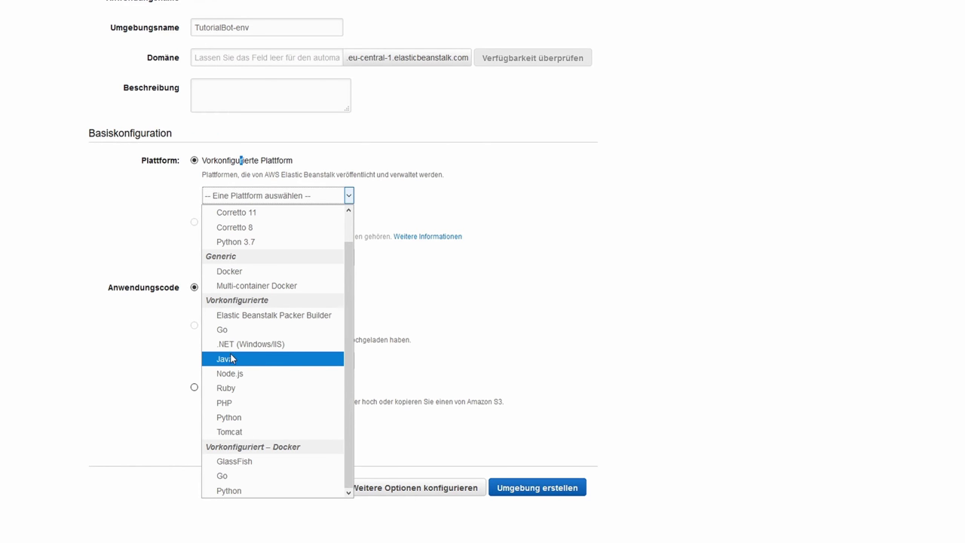
{"action": "left_click", "coordinate": [275, 372]}
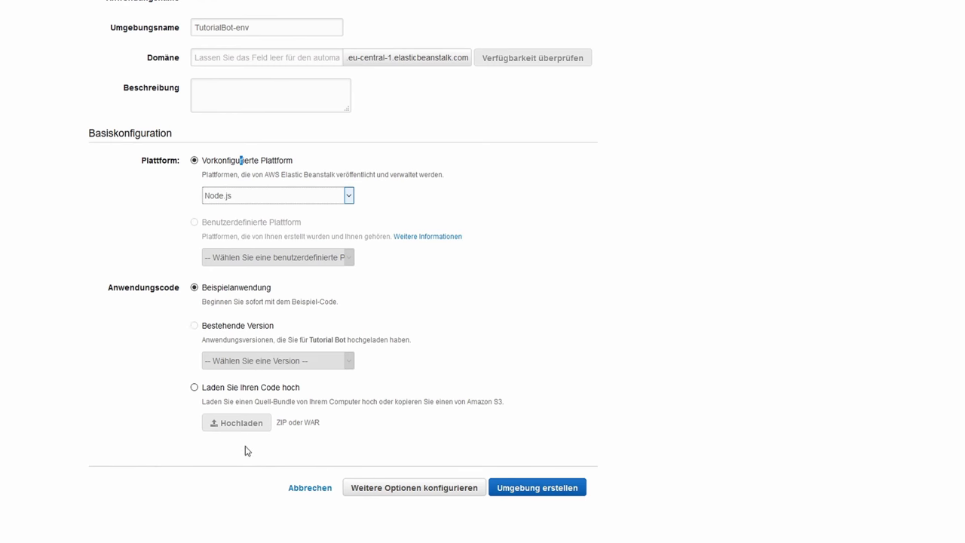
{"action": "left_click", "coordinate": [240, 389]}
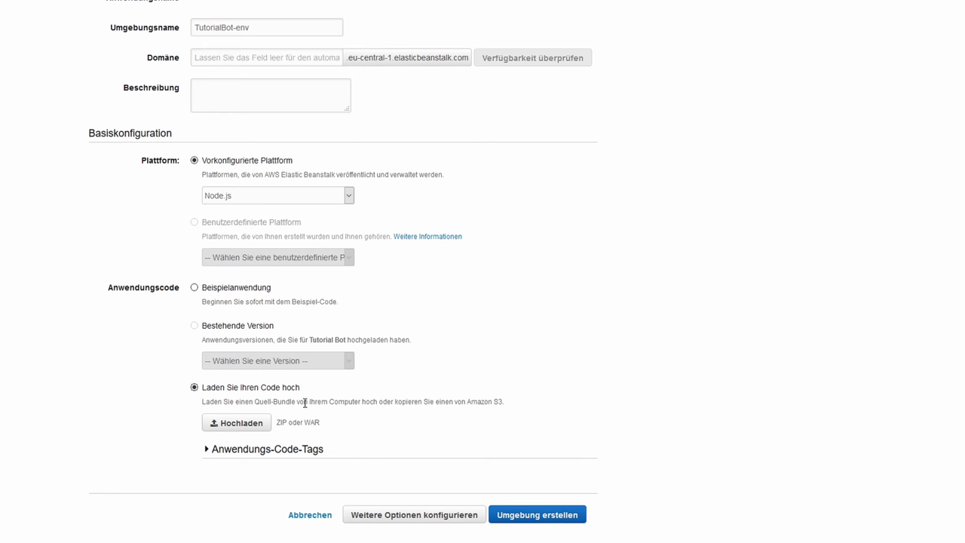
{"action": "left_click_drag", "start_coordinate": [279, 401], "coordinate": [374, 402]}
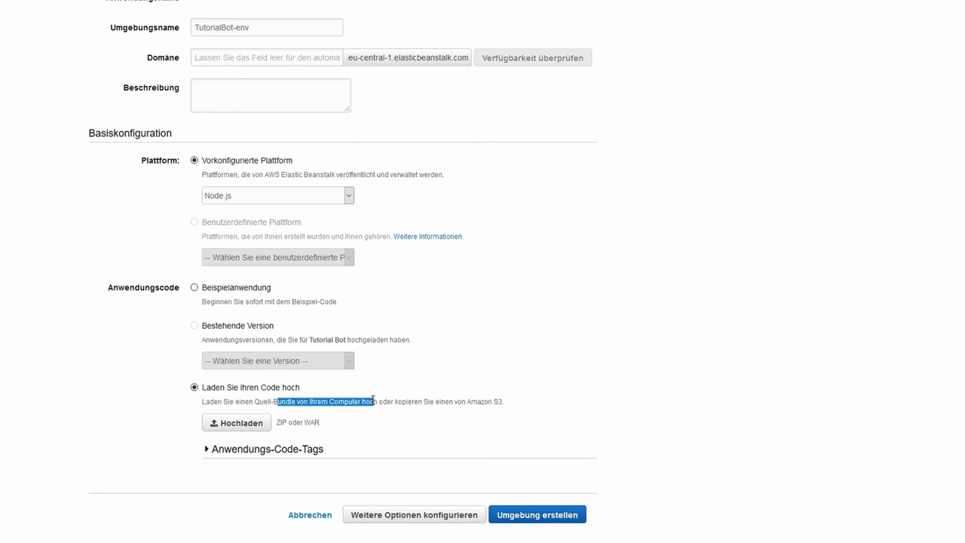
{"action": "left_click", "coordinate": [355, 413]}
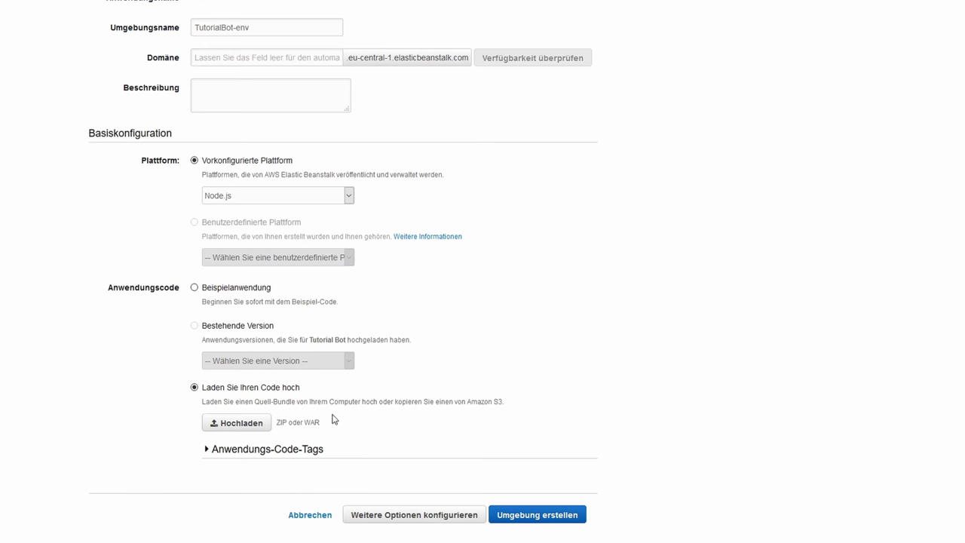
Pack node_modules, package.json, package-lock.json and server.js from the Tutorial Bot project folder into a ZIP archive.
{"action": "key", "text": "alt+Tab"}
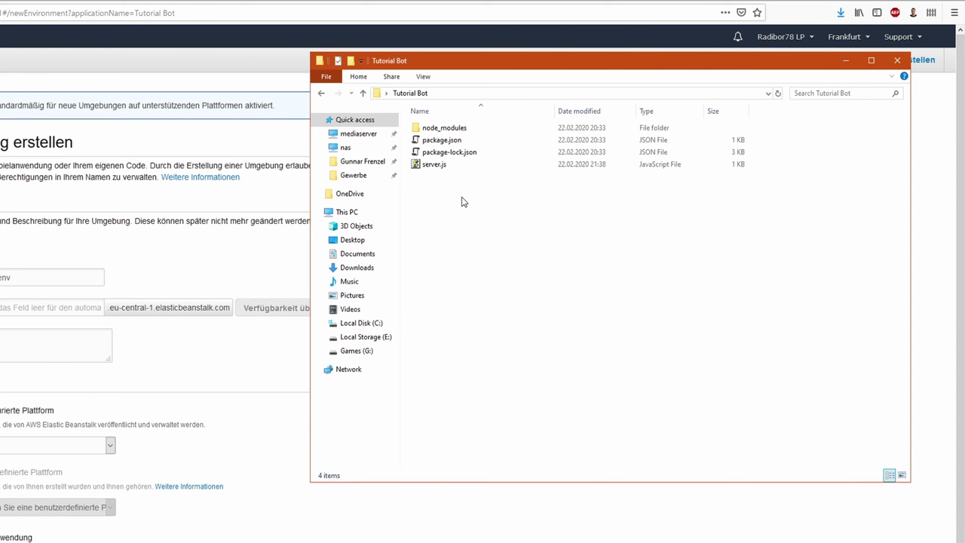
{"action": "left_click_drag", "start_coordinate": [463, 202], "coordinate": [435, 119]}
{"action": "right_click", "coordinate": [453, 150]}
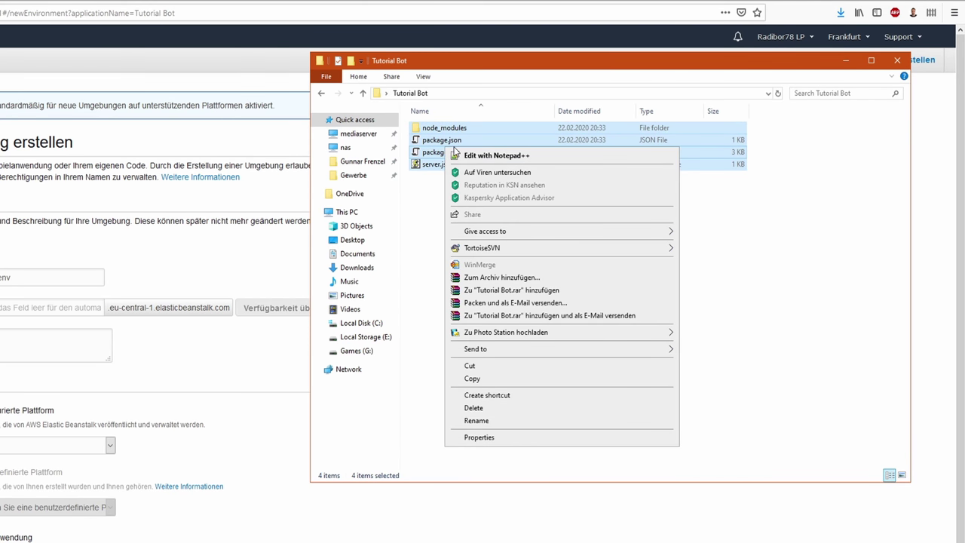
{"action": "left_click", "coordinate": [549, 278]}
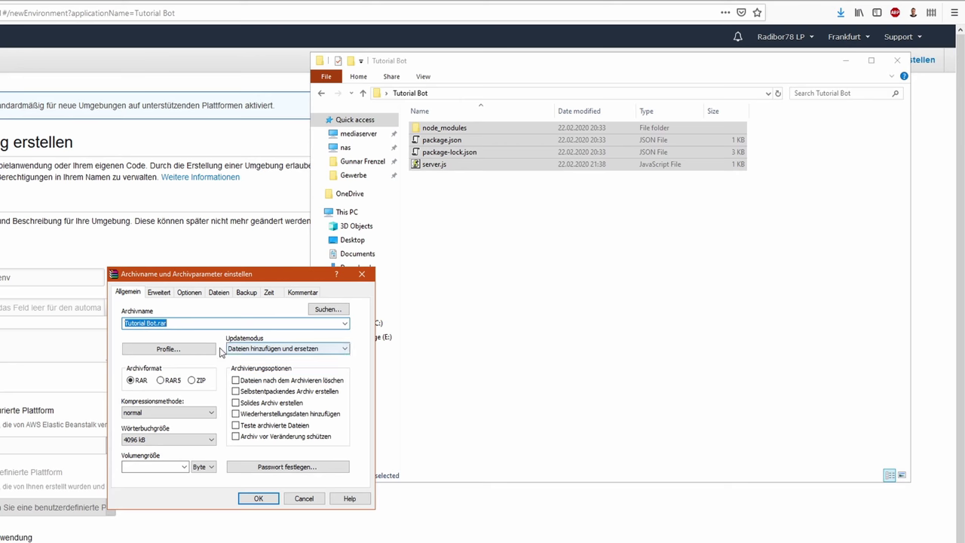
{"action": "left_click", "coordinate": [201, 380]}
{"action": "left_click", "coordinate": [258, 498]}
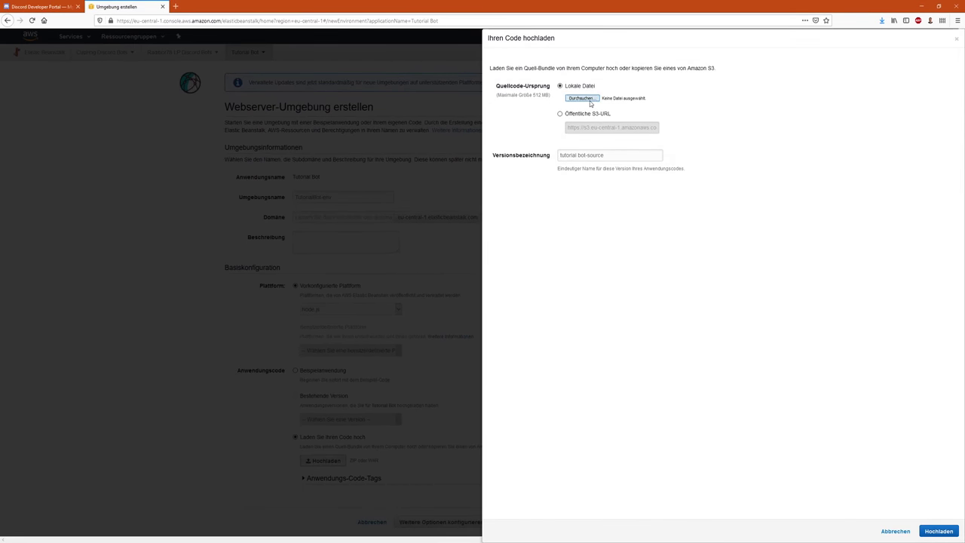
Choose Tutorial Bot.zip from the Tutorial Bot folder on the Desktop as the local source code file.
{"action": "left_click", "coordinate": [588, 100]}
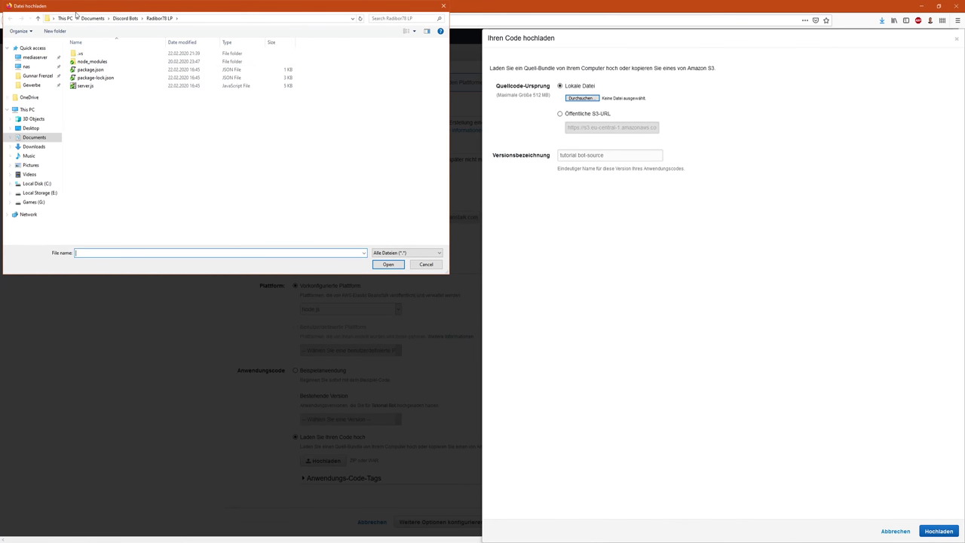
{"action": "left_click", "coordinate": [31, 128]}
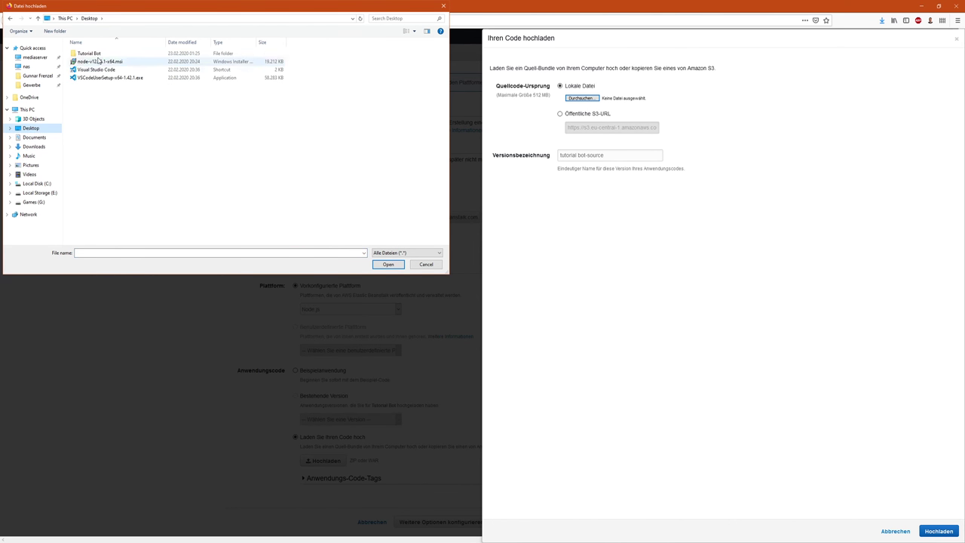
{"action": "double_click", "coordinate": [81, 87]}
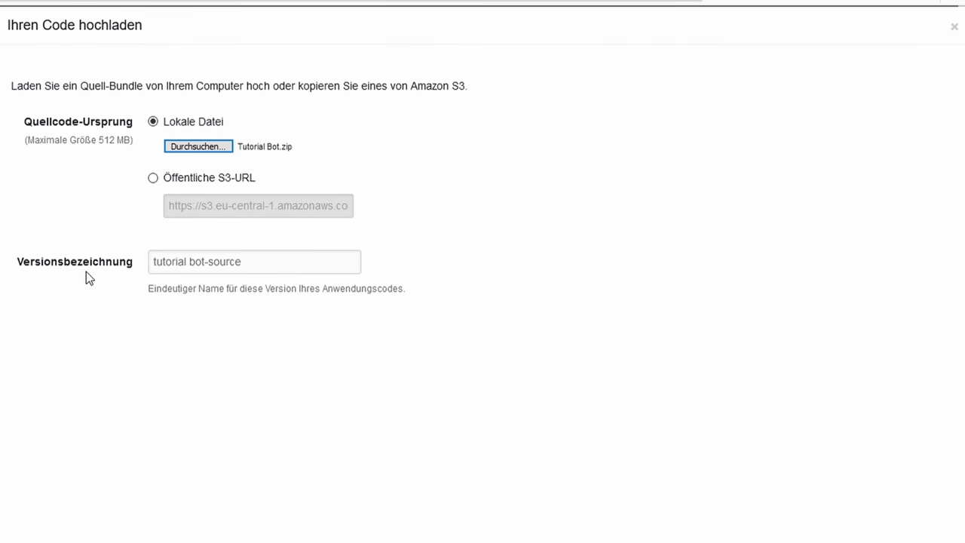
Upload the code with the version label tutorial bot-source_v1-0-0, checking it against package.json, and create the environment.
{"action": "left_click", "coordinate": [242, 262]}
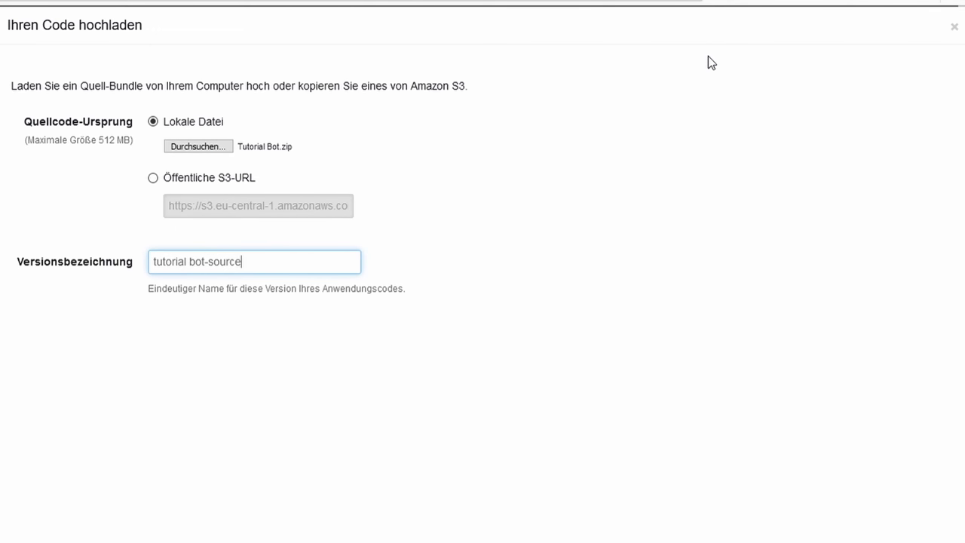
{"action": "type", "text": "_v1-0-0"}
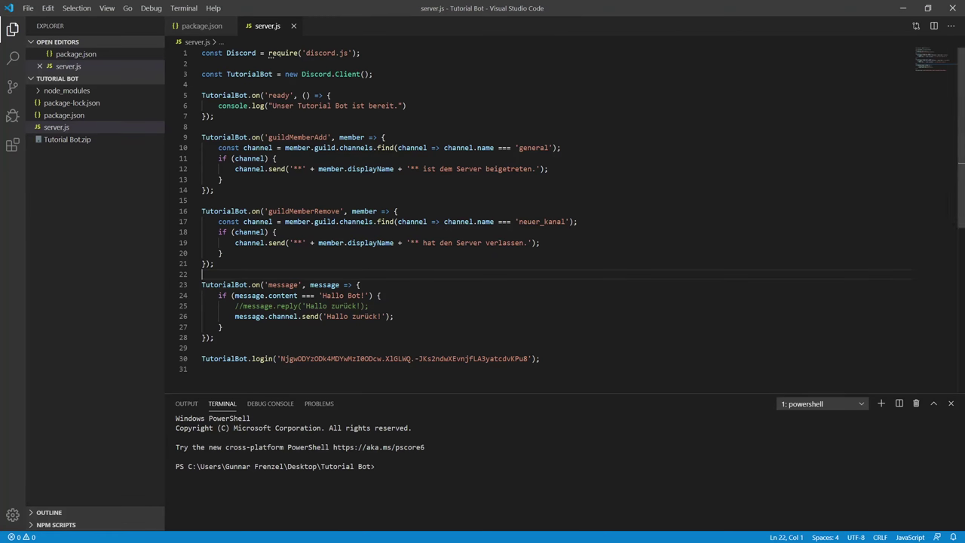
{"action": "left_click", "coordinate": [208, 25]}
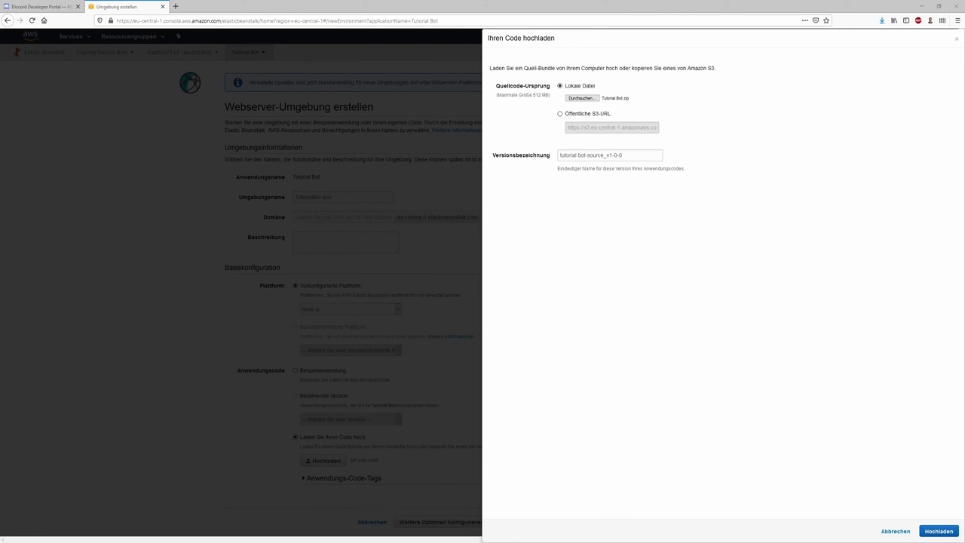
{"action": "key", "text": "alt+Tab"}
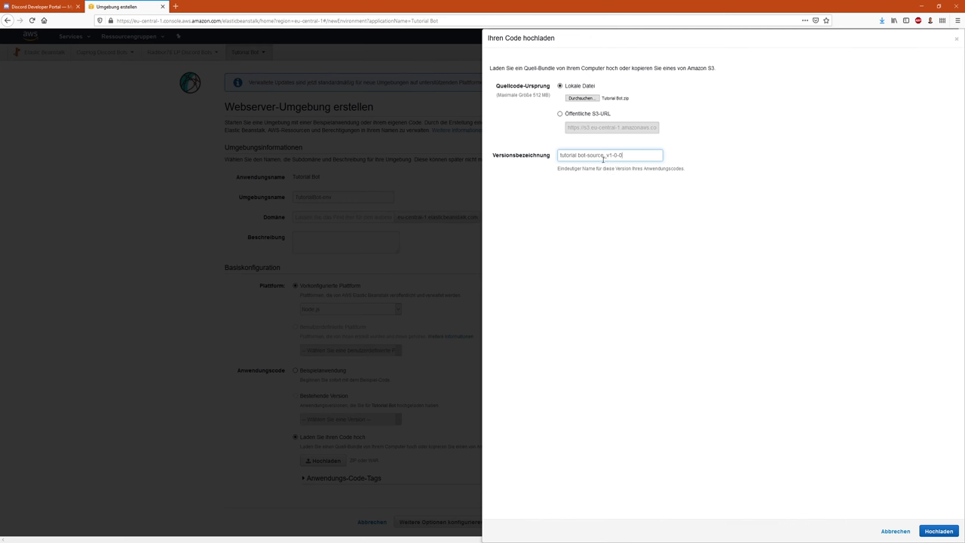
{"action": "left_click", "coordinate": [933, 532]}
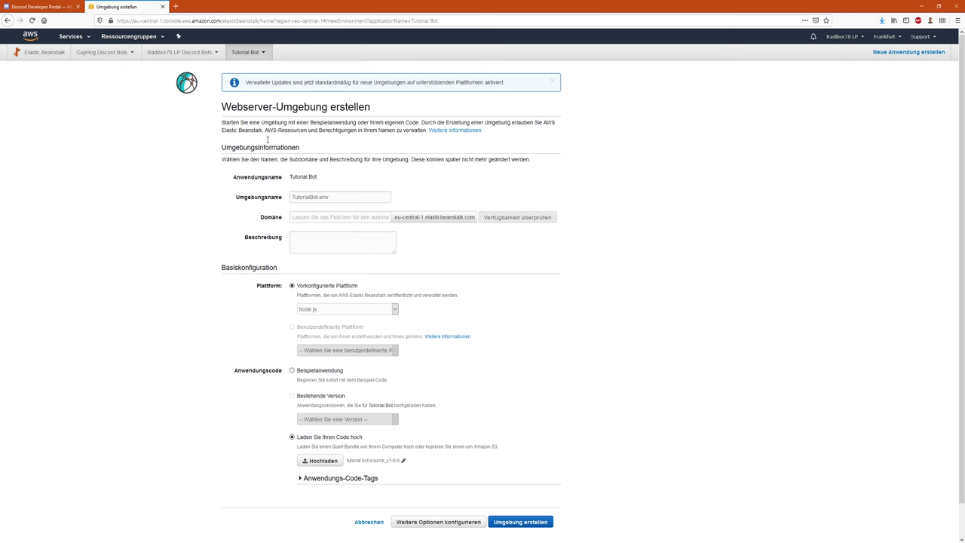
{"action": "left_click", "coordinate": [538, 526]}
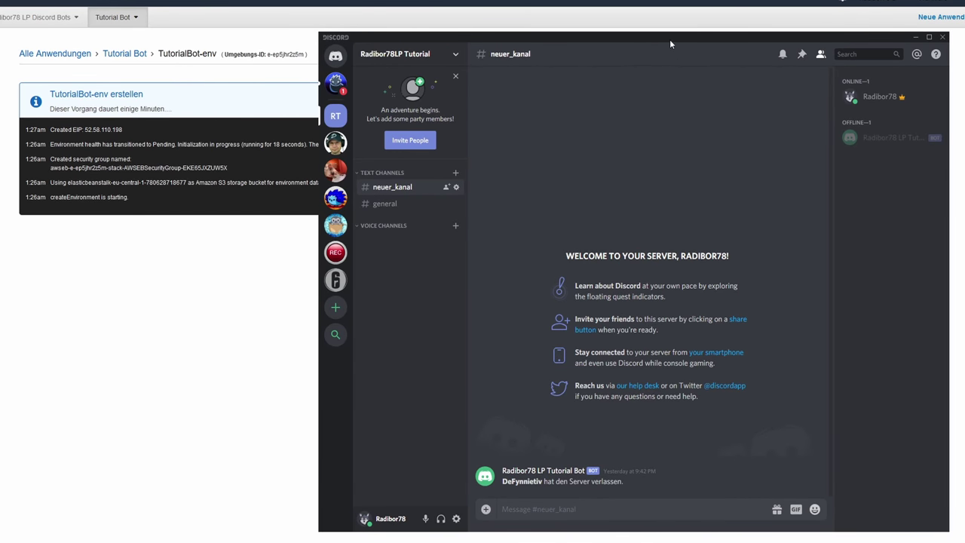
Send the message "Hallo Bot!" in the neuer_kanal channel of the Discord test server to test the hosted bot.
{"action": "left_click_drag", "start_coordinate": [670, 40], "coordinate": [706, 69]}
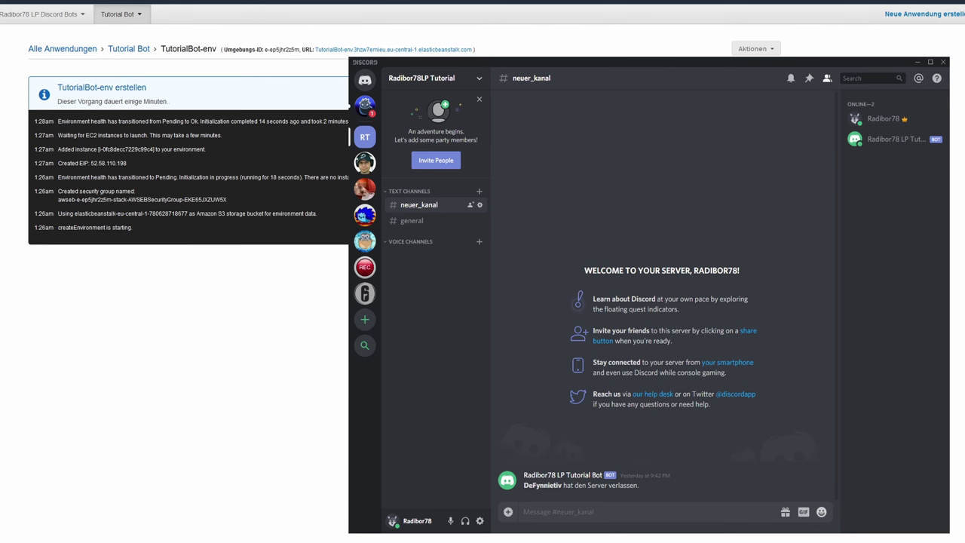
{"action": "type", "text": "Hallo Bot!"}
{"action": "key", "text": "Return"}
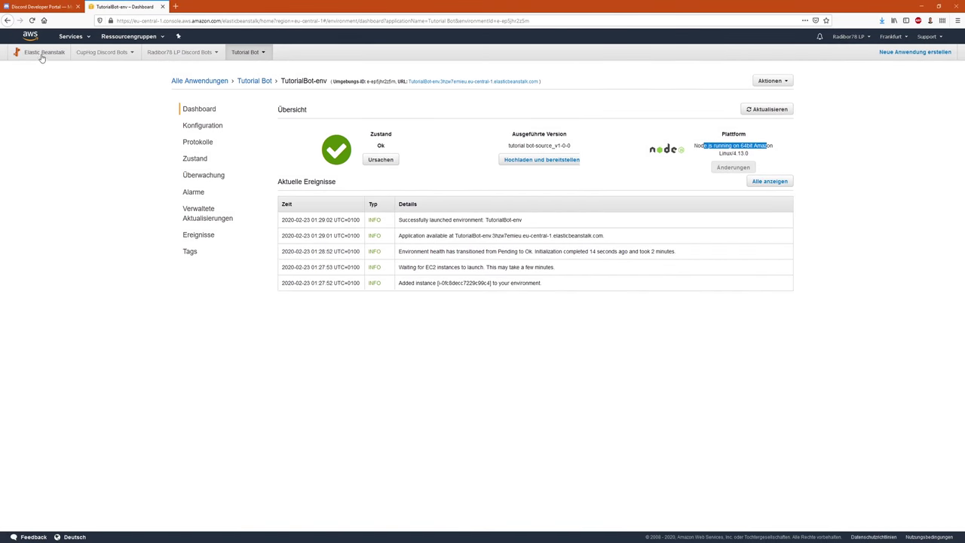
Open TutorialBot-env from the list of all Elastic Beanstalk applications and review its configuration, logs and health report.
{"action": "left_click", "coordinate": [43, 52]}
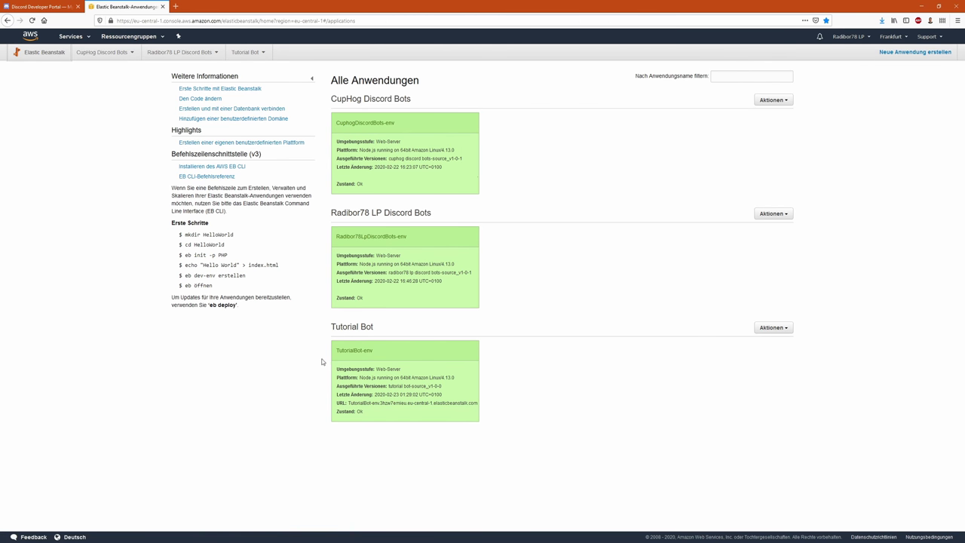
{"action": "left_click", "coordinate": [374, 368]}
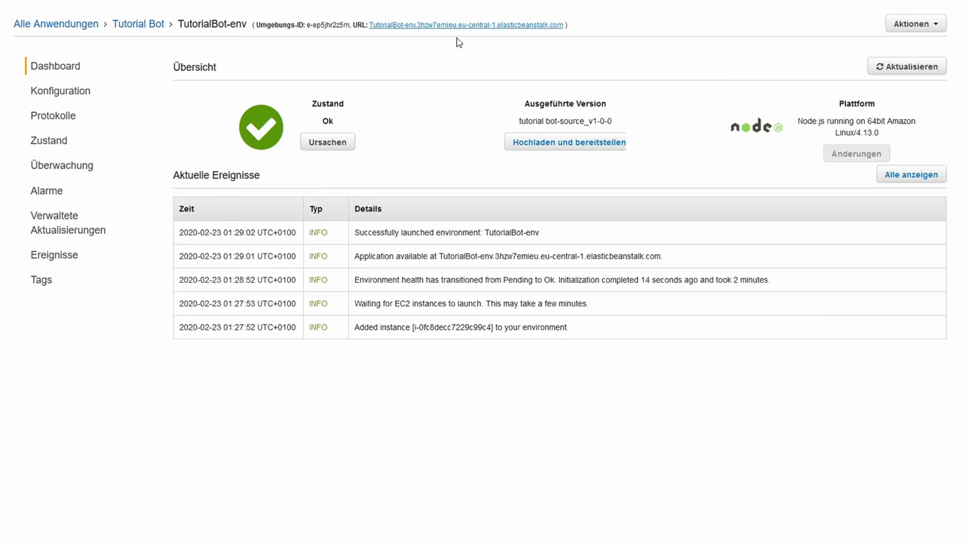
{"action": "left_click", "coordinate": [63, 101]}
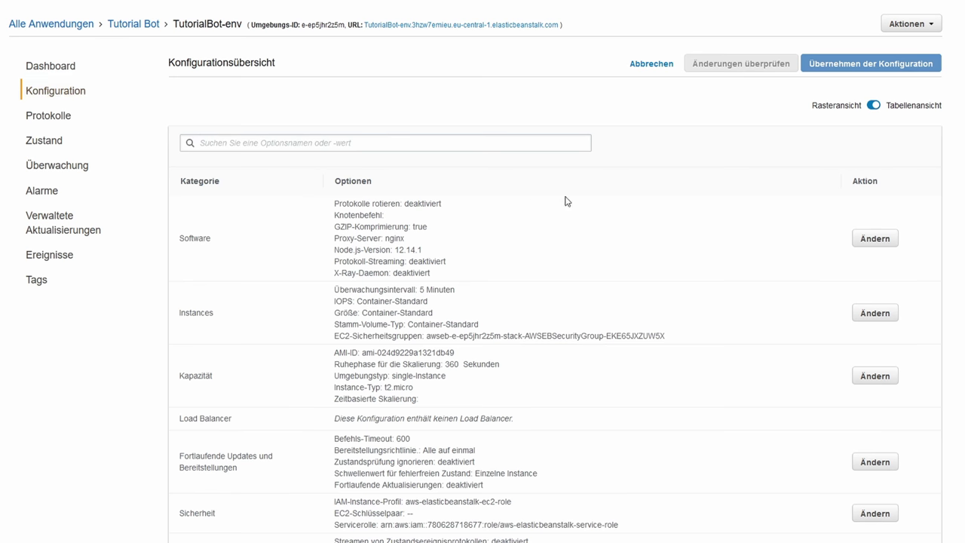
{"action": "scroll", "coordinate": [708, 407], "scroll_direction": "down", "scroll_amount": 1}
{"action": "scroll", "coordinate": [523, 357], "scroll_direction": "up", "scroll_amount": 1}
{"action": "left_click", "coordinate": [45, 120]}
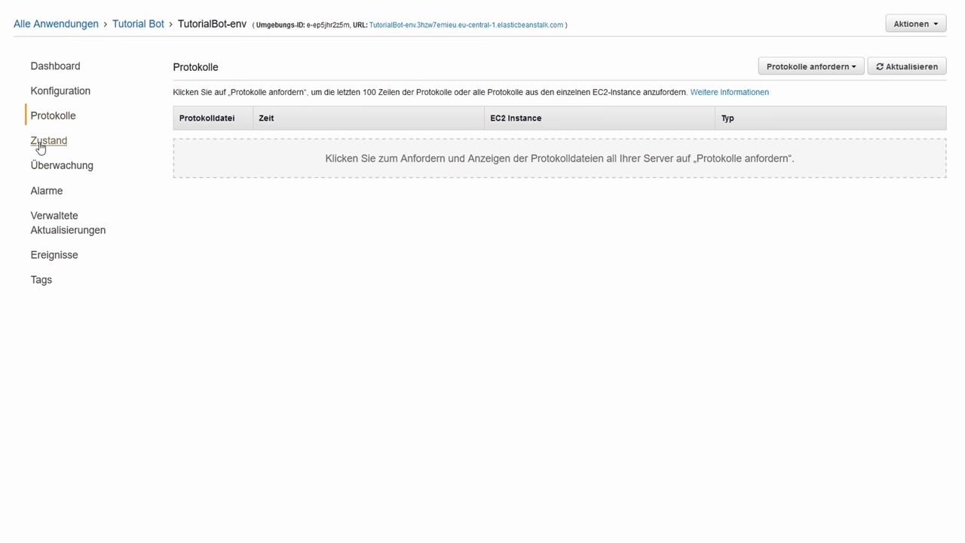
{"action": "left_click", "coordinate": [41, 143]}
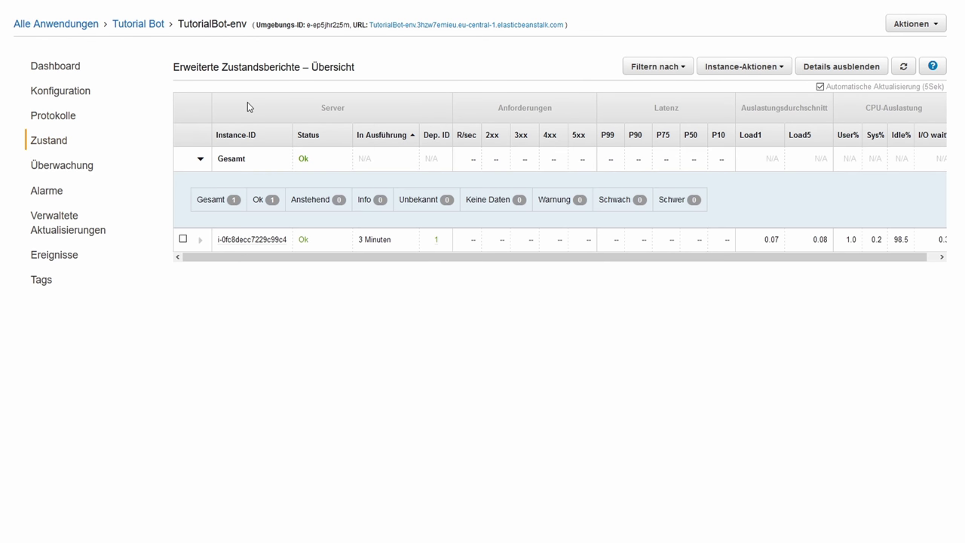
Examine the environment's monitoring charts, alarms, managed updates, events and tags.
{"action": "left_click", "coordinate": [55, 168]}
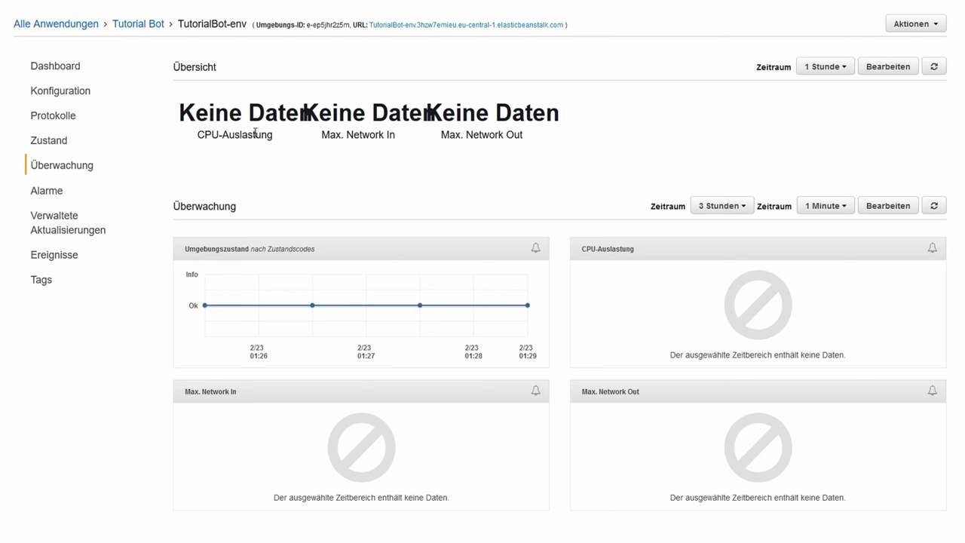
{"action": "left_click_drag", "start_coordinate": [229, 137], "coordinate": [546, 155]}
{"action": "left_click", "coordinate": [378, 137]}
{"action": "left_click", "coordinate": [529, 154]}
{"action": "left_click", "coordinate": [62, 196]}
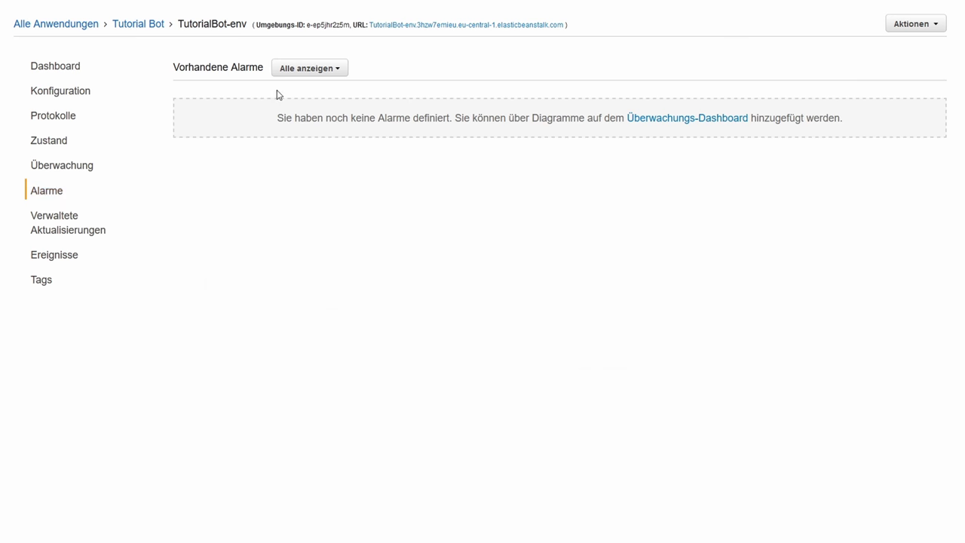
{"action": "left_click", "coordinate": [55, 220]}
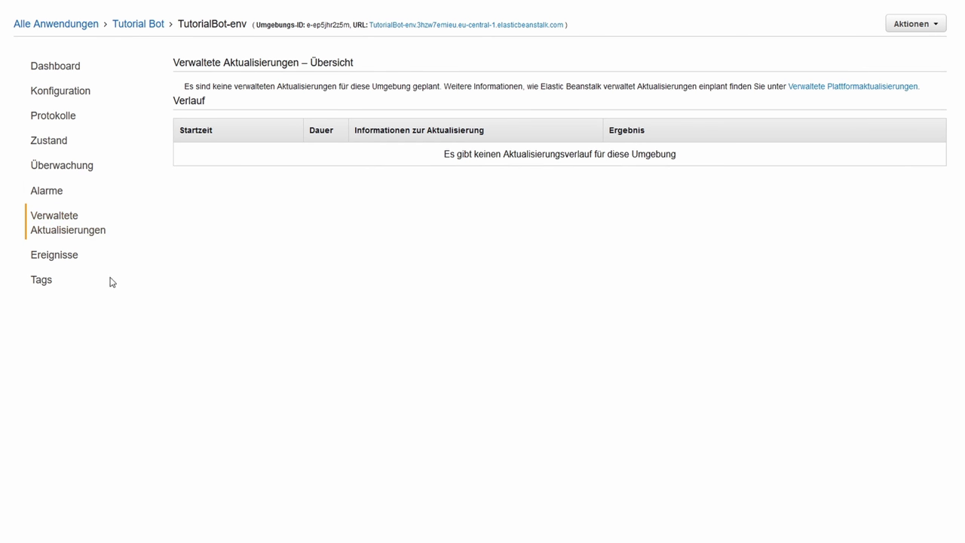
{"action": "left_click", "coordinate": [64, 258]}
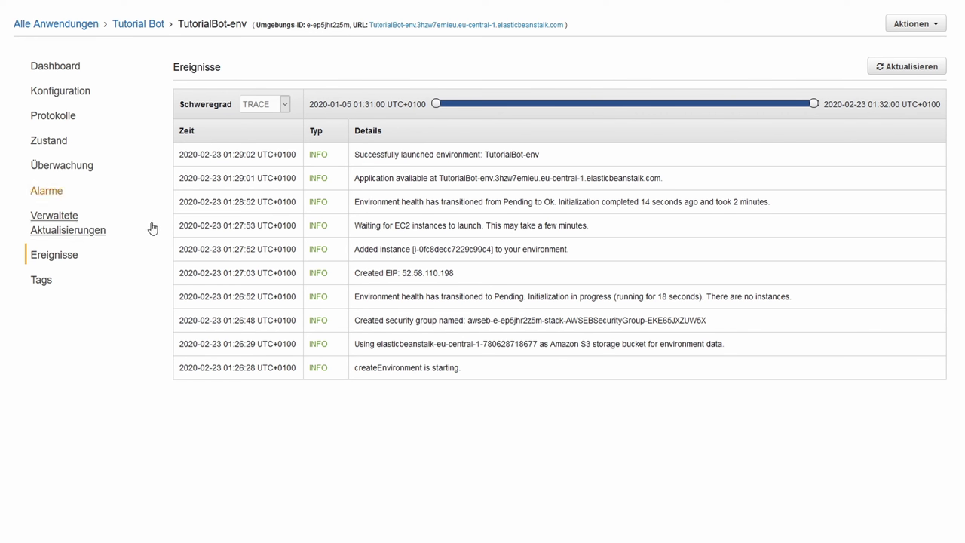
{"action": "left_click", "coordinate": [45, 288]}
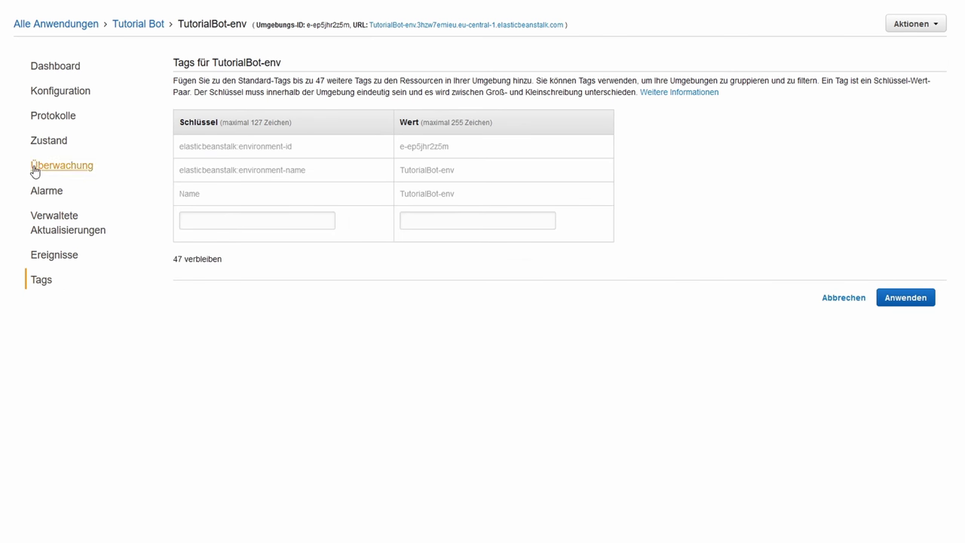
{"action": "left_click", "coordinate": [34, 167]}
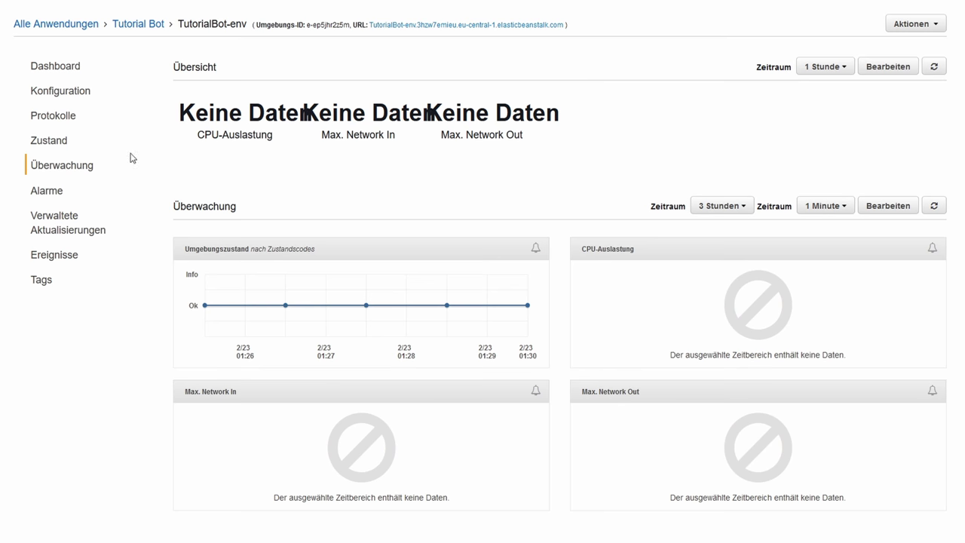
Prepare deploying Tutorial Bot.zip to TutorialBot-env as version tutorial bot-source_v1-0-1 from the dashboard, and cancel the deployment.
{"action": "left_click", "coordinate": [55, 70]}
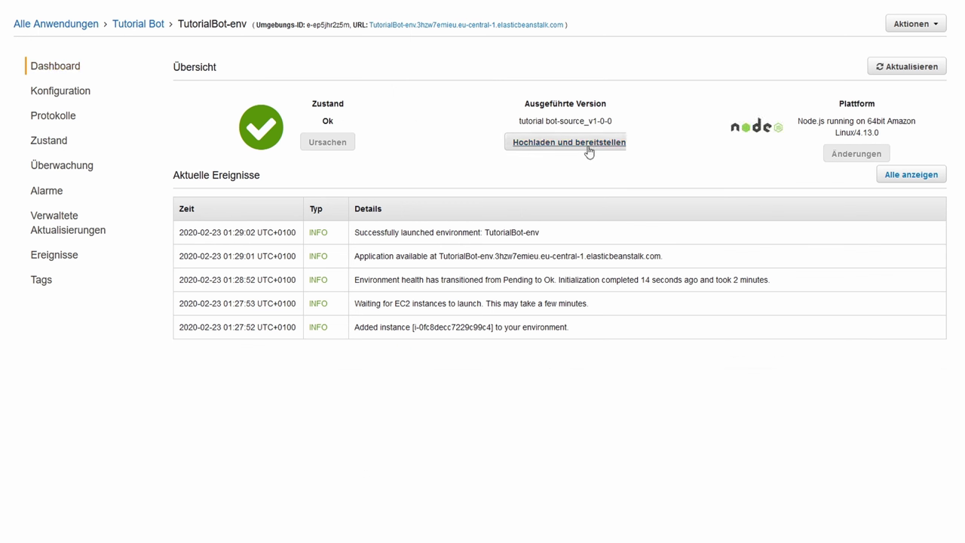
{"action": "left_click", "coordinate": [574, 146]}
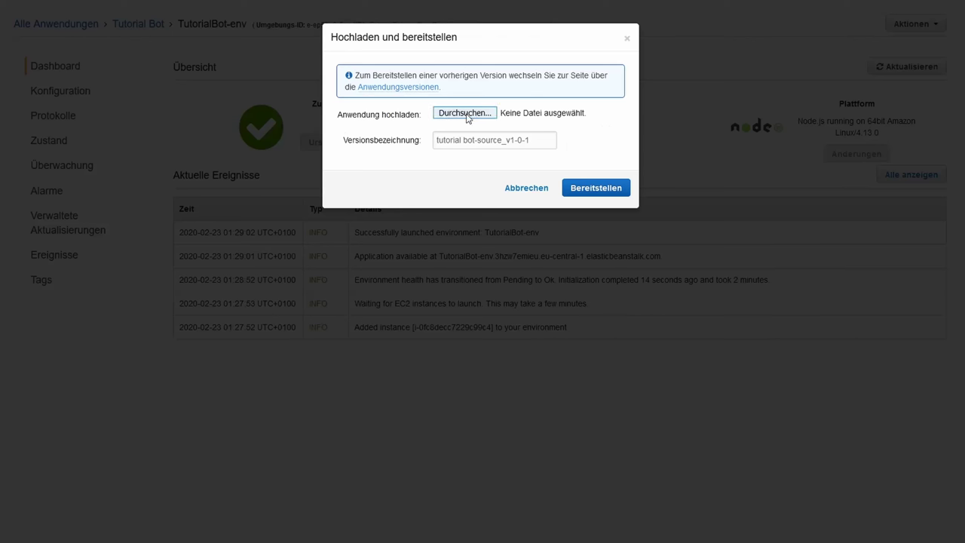
{"action": "left_click_drag", "start_coordinate": [533, 143], "coordinate": [430, 139]}
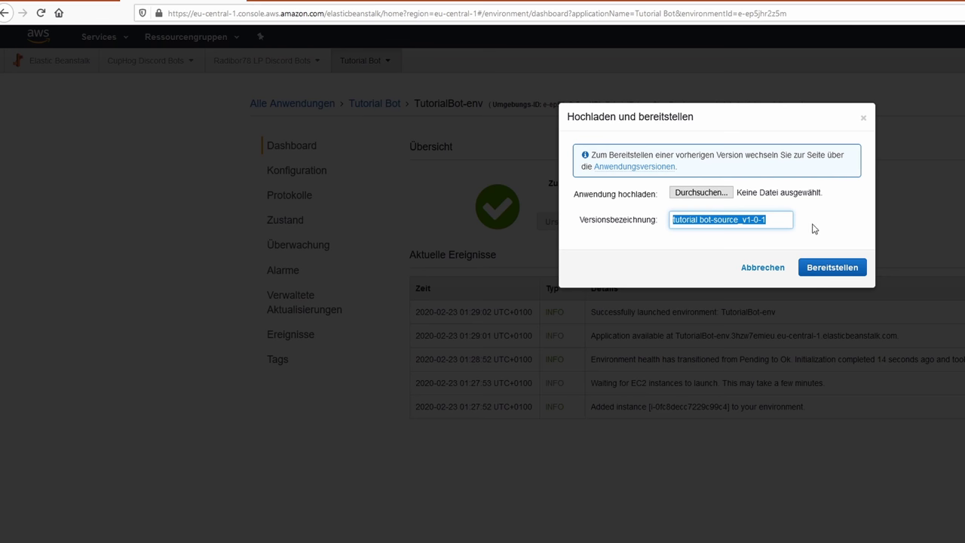
{"action": "left_click", "coordinate": [702, 194]}
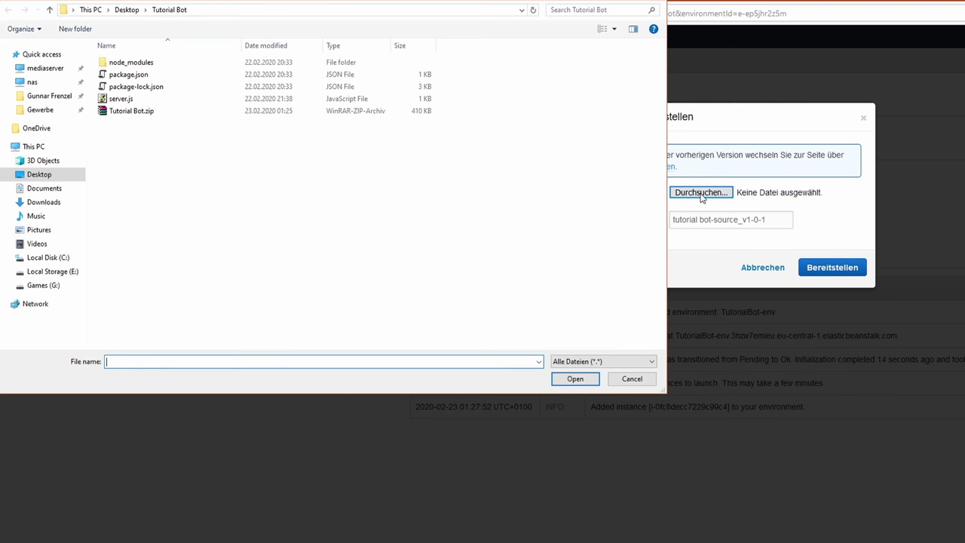
{"action": "double_click", "coordinate": [132, 111]}
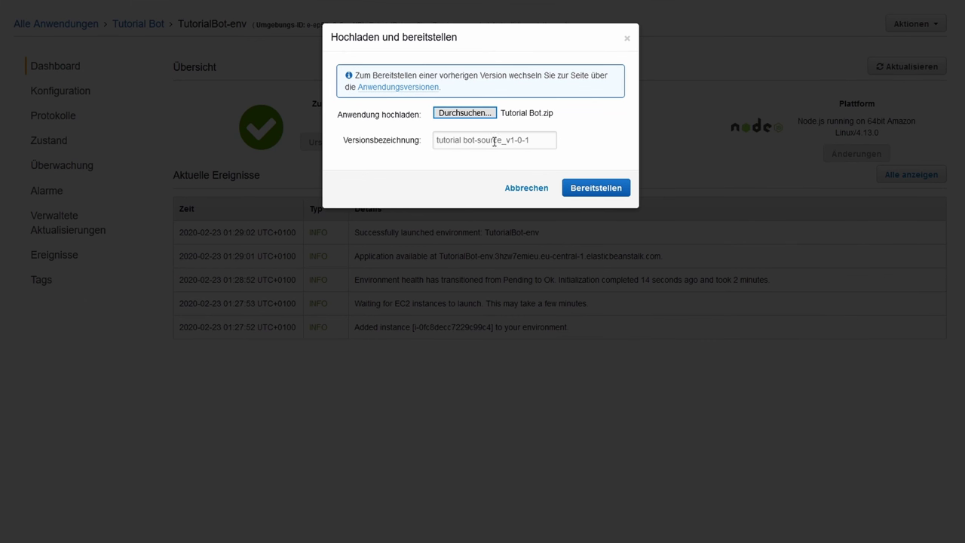
{"action": "triple_click", "coordinate": [517, 141]}
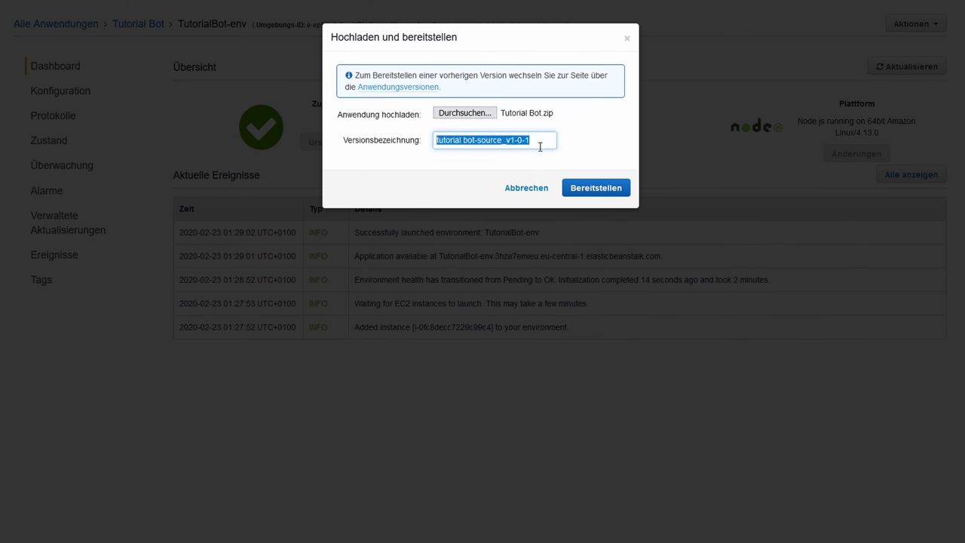
{"action": "left_click", "coordinate": [540, 147]}
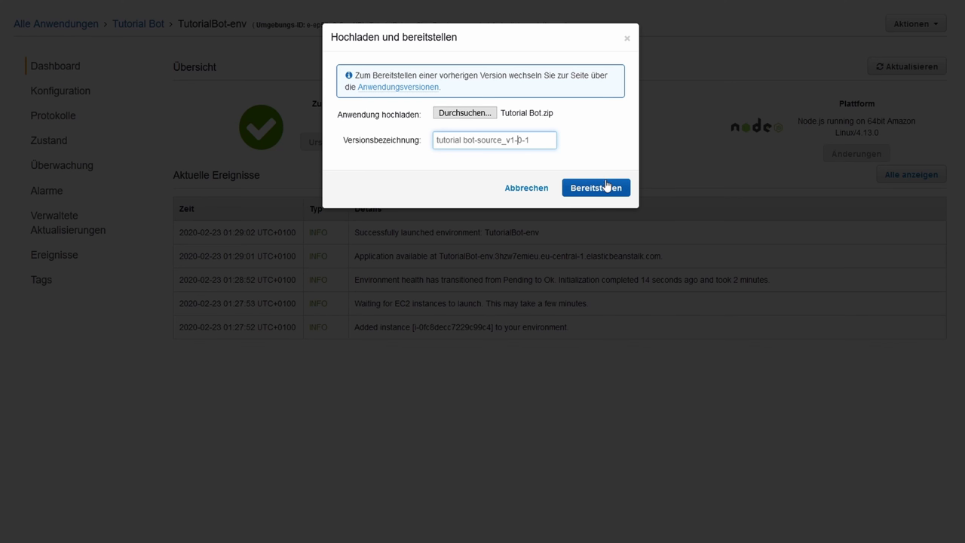
{"action": "left_click", "coordinate": [513, 192]}
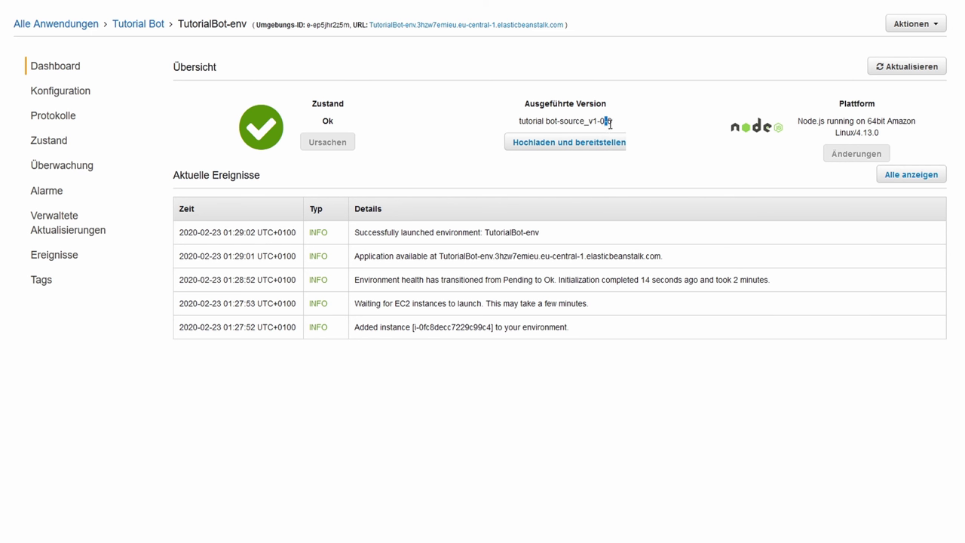
Switch to Discord to check the bot's online status and reply, and return to the environment dashboard.
{"action": "left_click", "coordinate": [649, 104]}
{"action": "key", "text": "alt+Tab"}
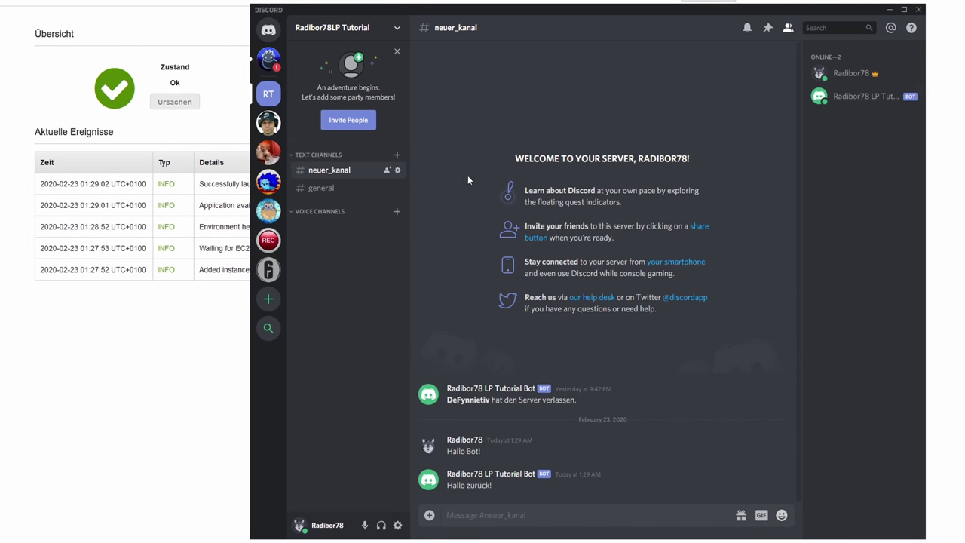
{"action": "left_click", "coordinate": [152, 444]}
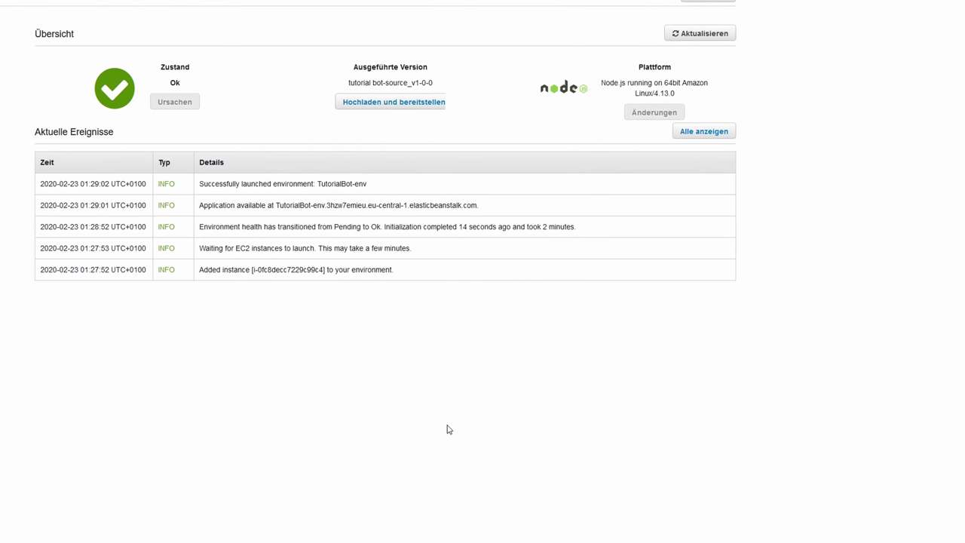